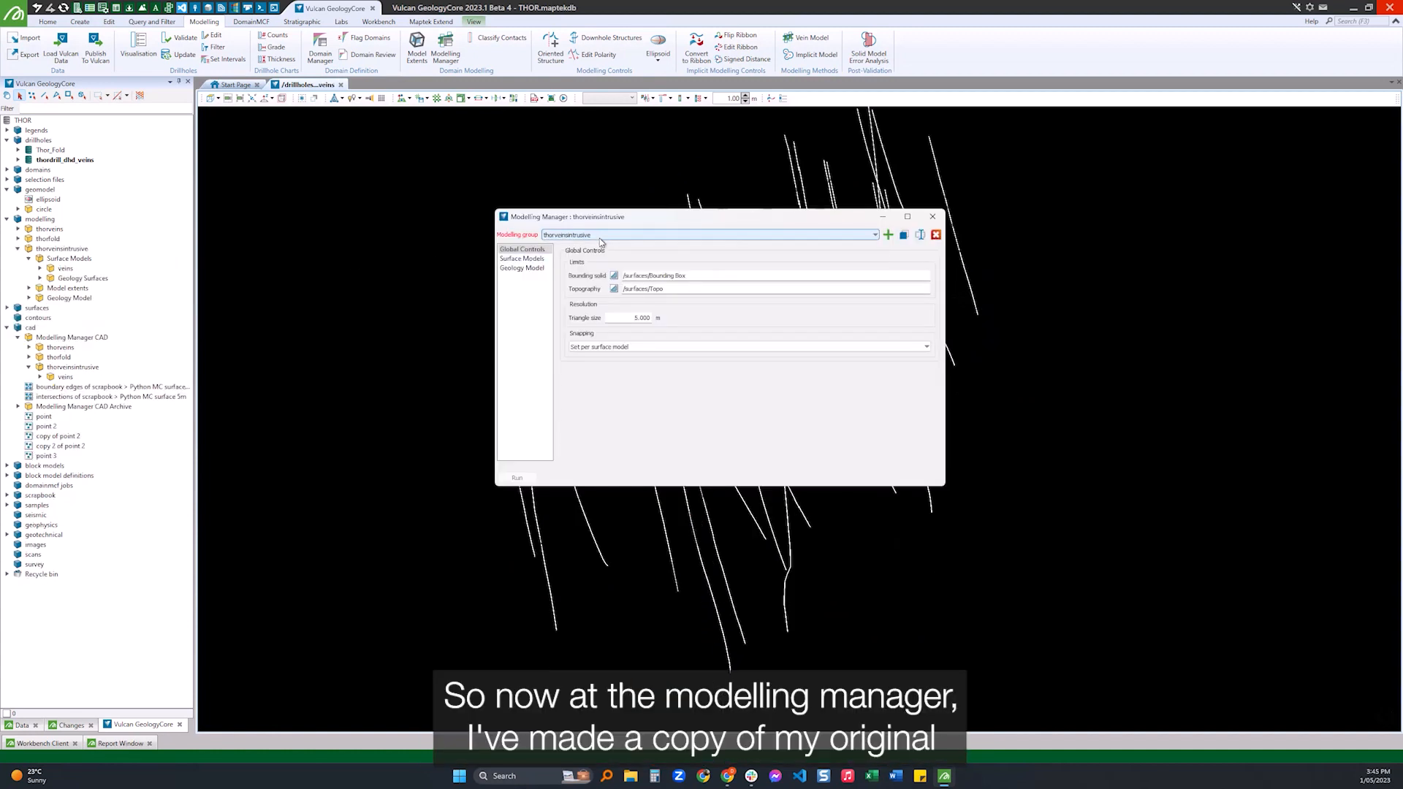
Step: Add an intrusive model surface for only the DYKE domain of the thorveins group and move it above veins in the chronology
left_click(536, 260)
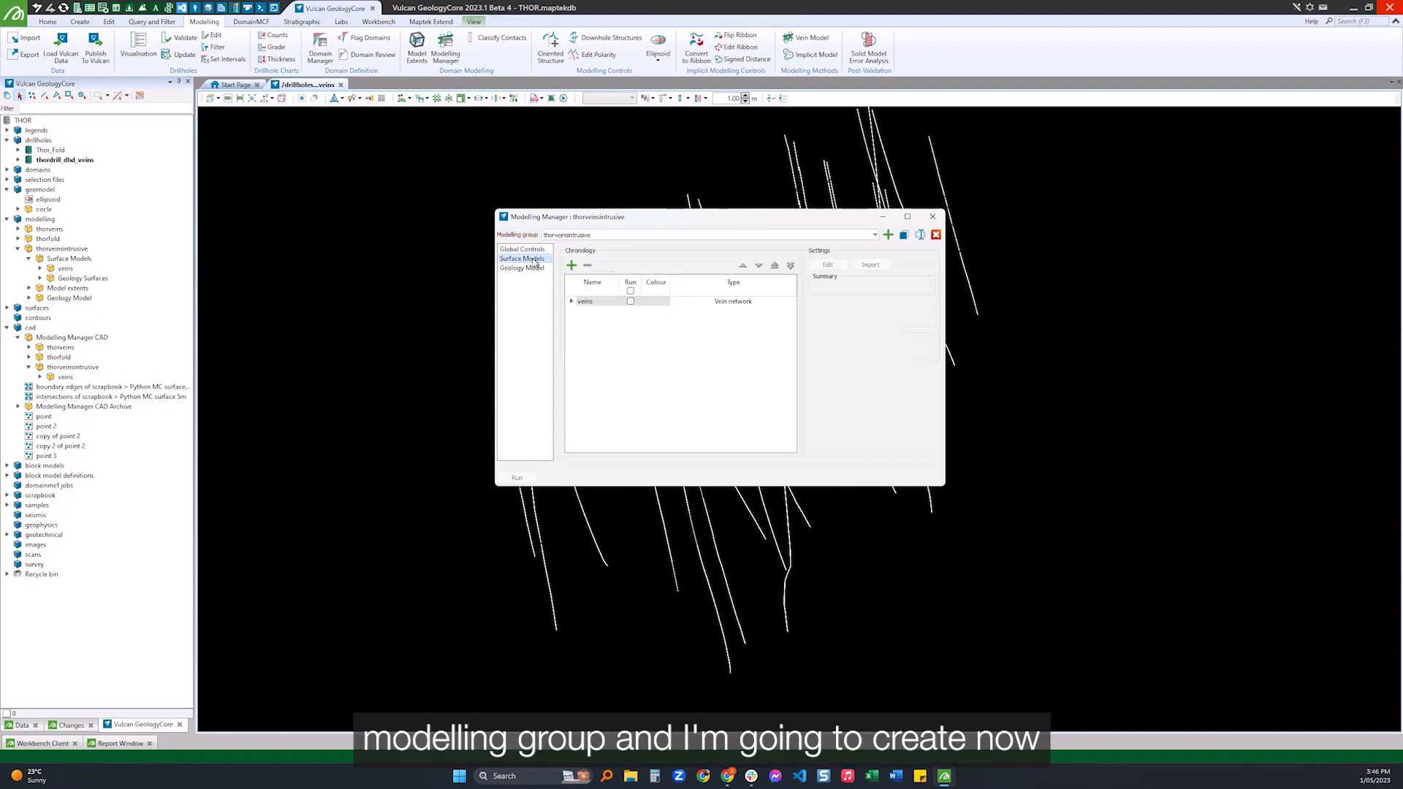
left_click(573, 266)
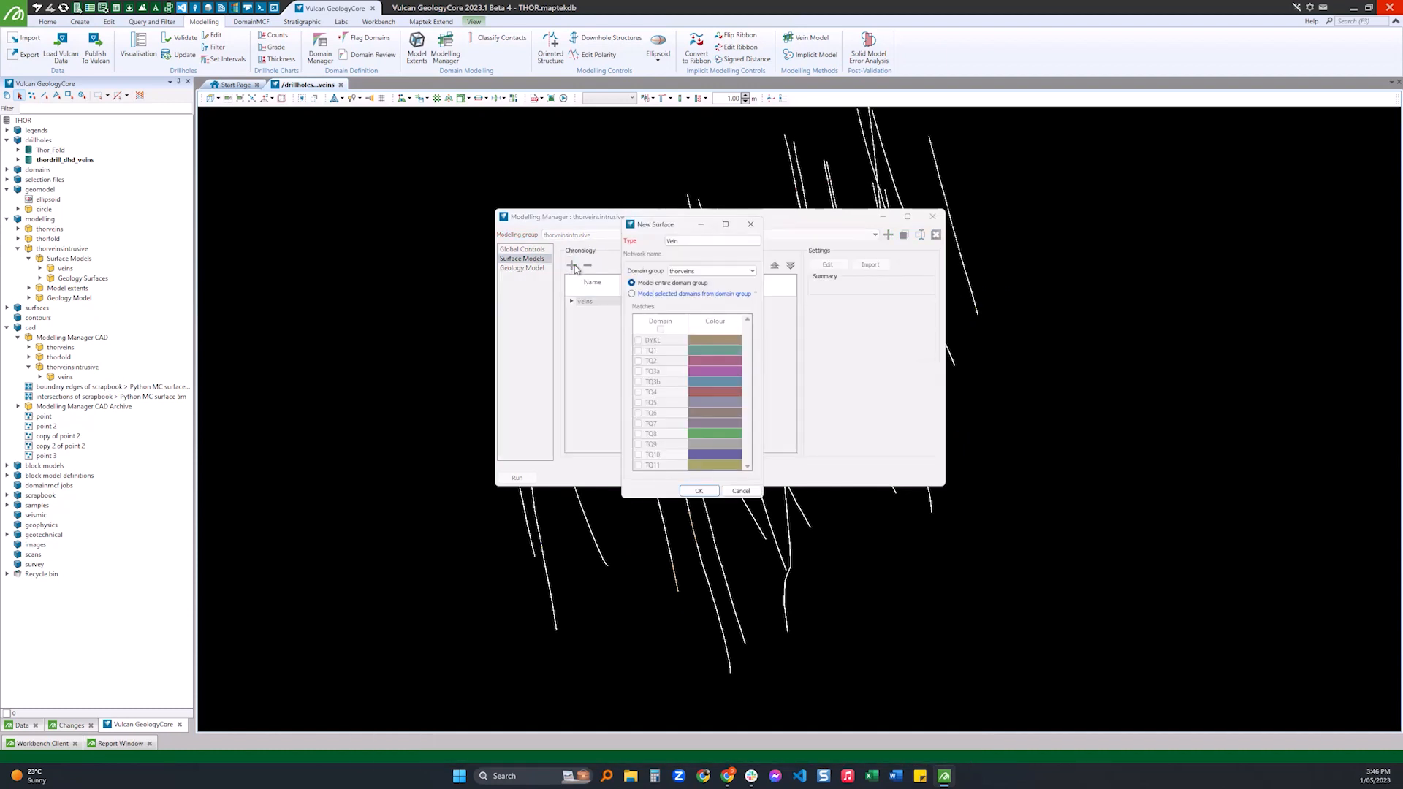
left_click(724, 243)
left_click(694, 268)
left_click(646, 294)
left_click(642, 340)
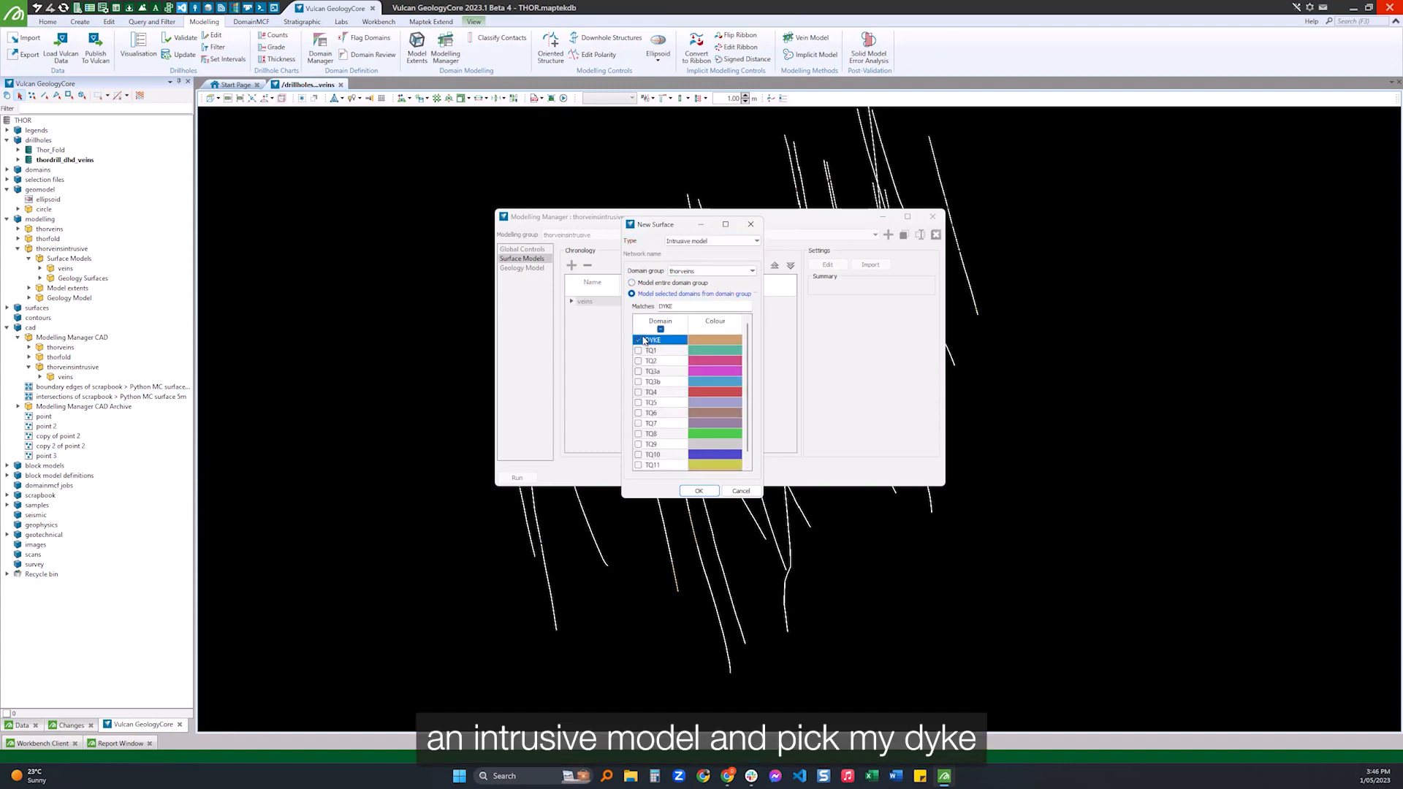
left_click(699, 491)
left_click(742, 267)
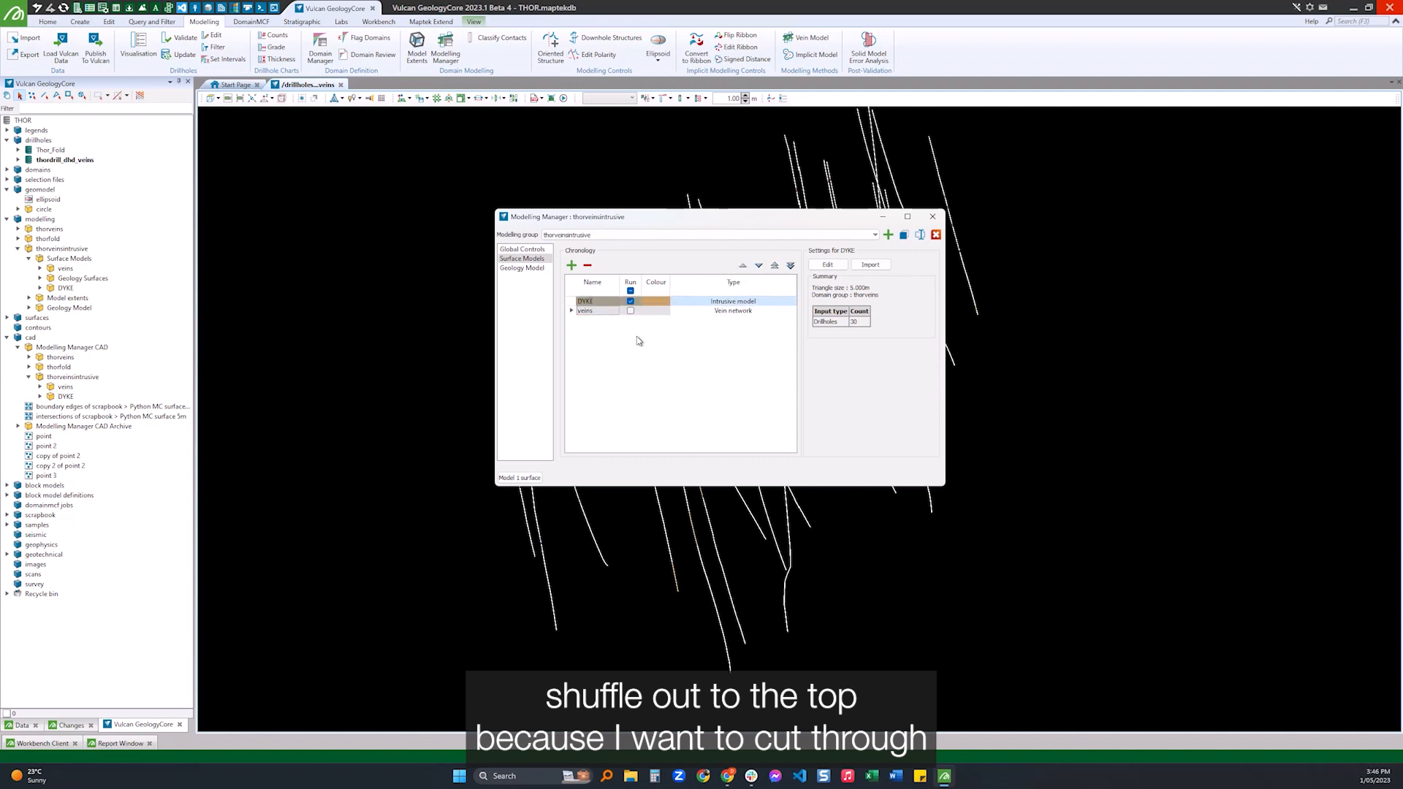
Step: Open the DYKE model's specifications and review its drillhole data, CAD data source and CAD Data container
left_click(827, 265)
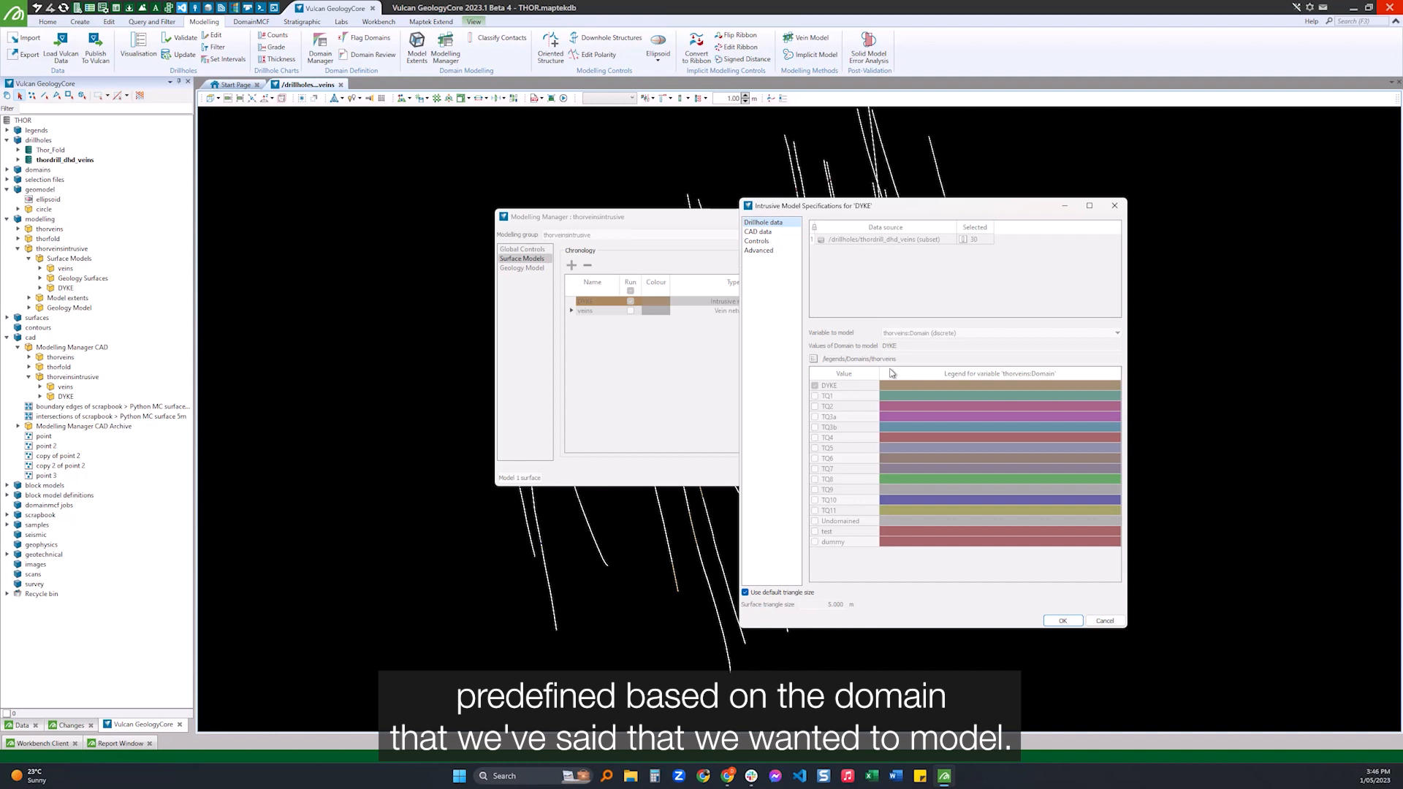
left_click(759, 232)
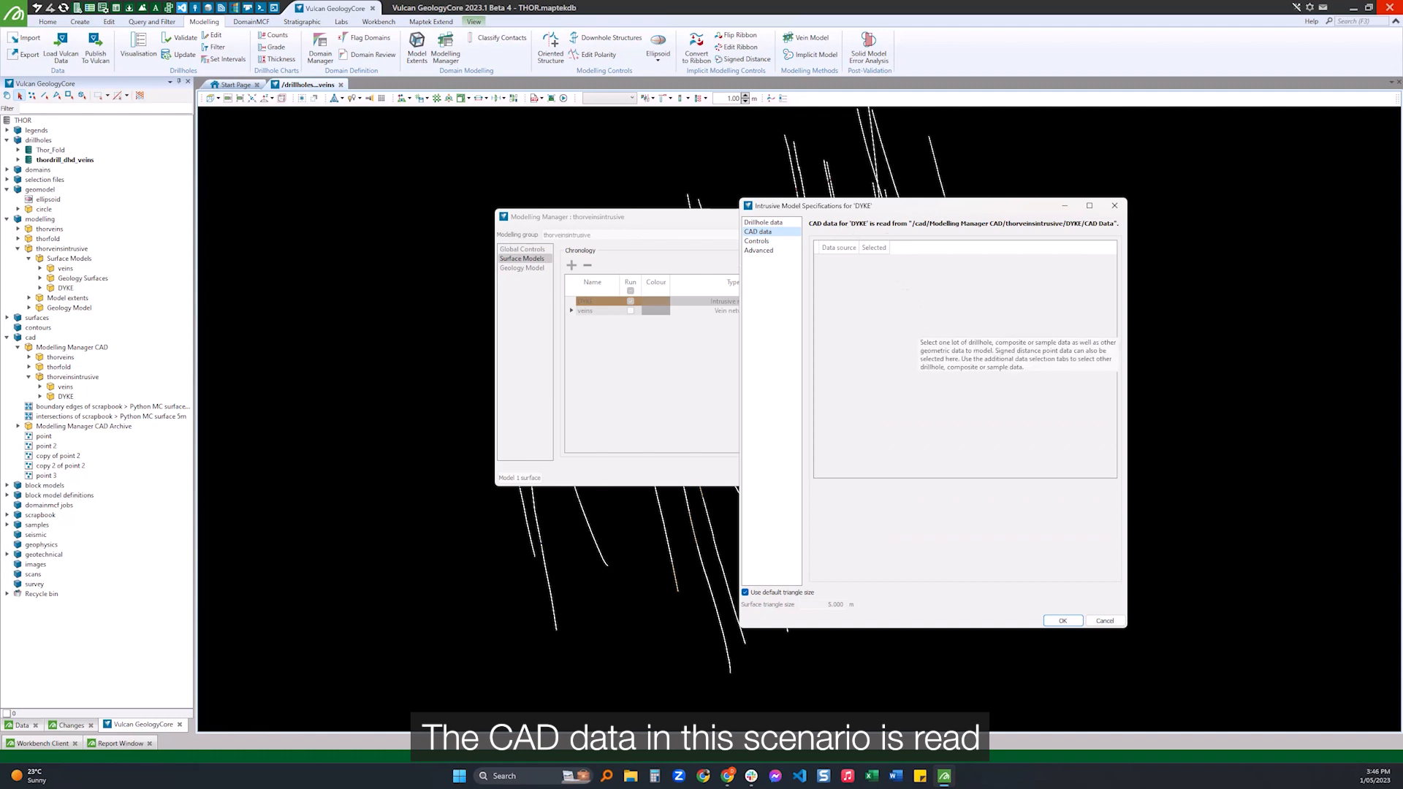
left_click(40, 396)
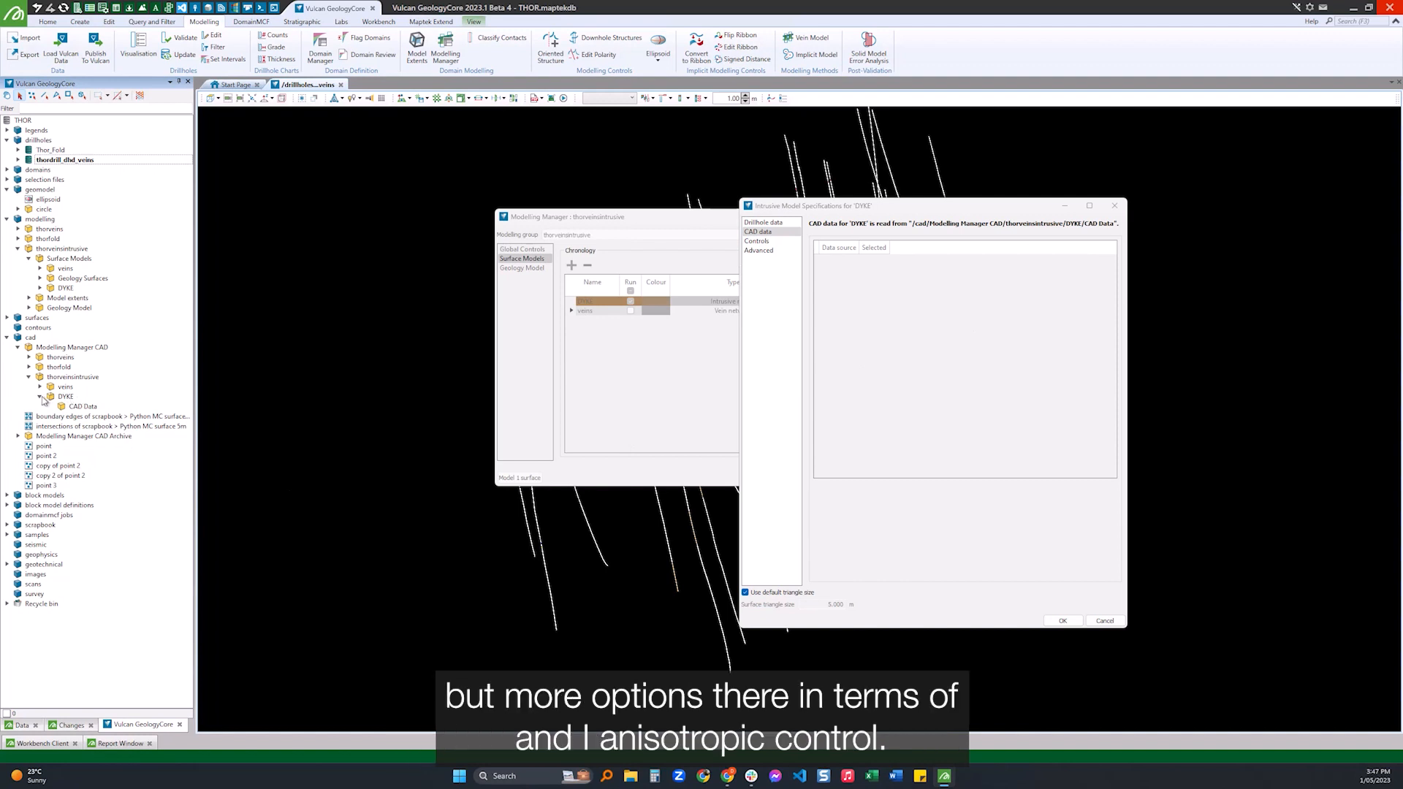
Step: Display the geomodel ellipsoid in the view and assign it as the DYKE model's anisotropic control
left_click(755, 241)
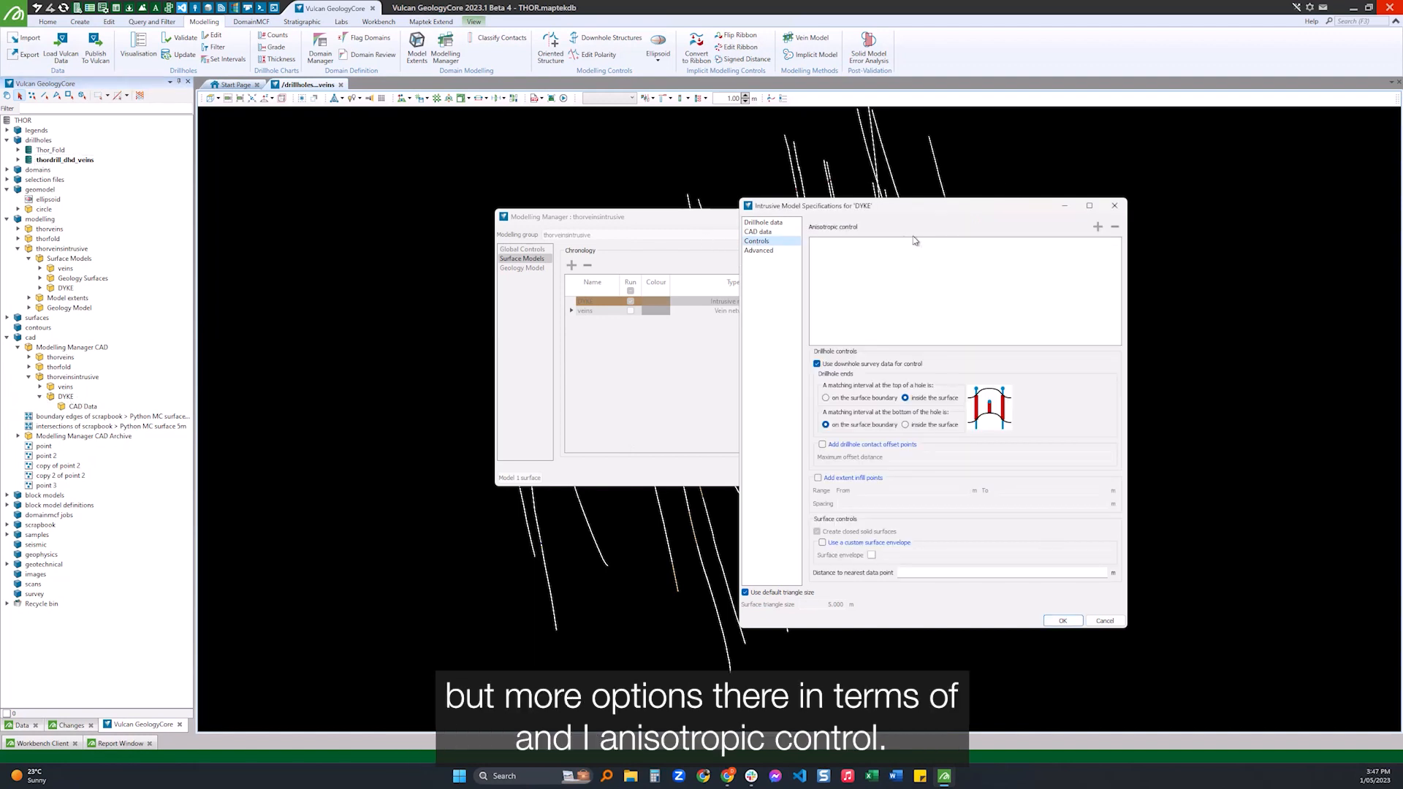
left_click_drag(51, 200, 402, 281)
left_click_drag(614, 216, 489, 432)
left_click_drag(847, 211, 1118, 390)
left_click_drag(738, 292, 701, 247)
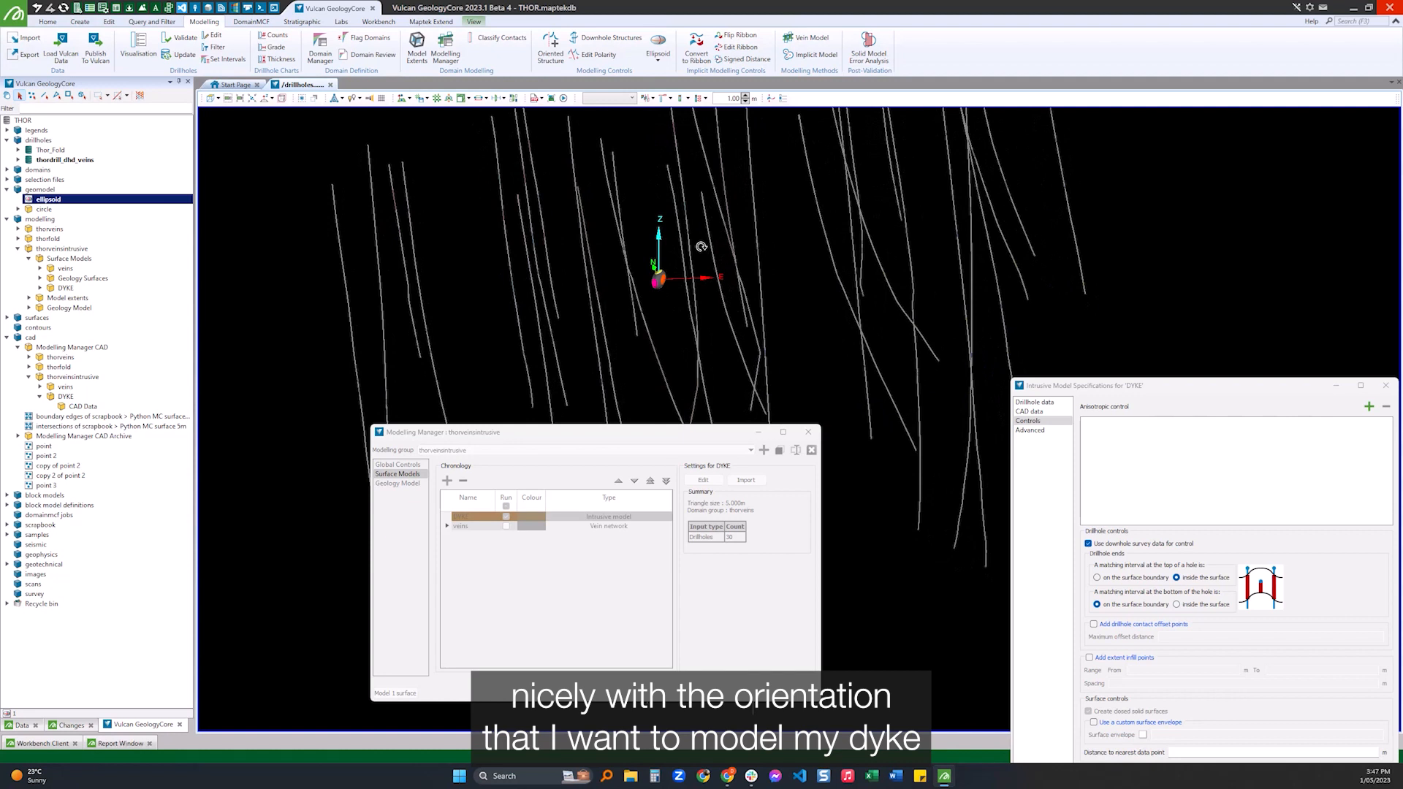
middle_click_drag(657, 287, 1161, 427)
left_click_drag(1133, 389, 804, 176)
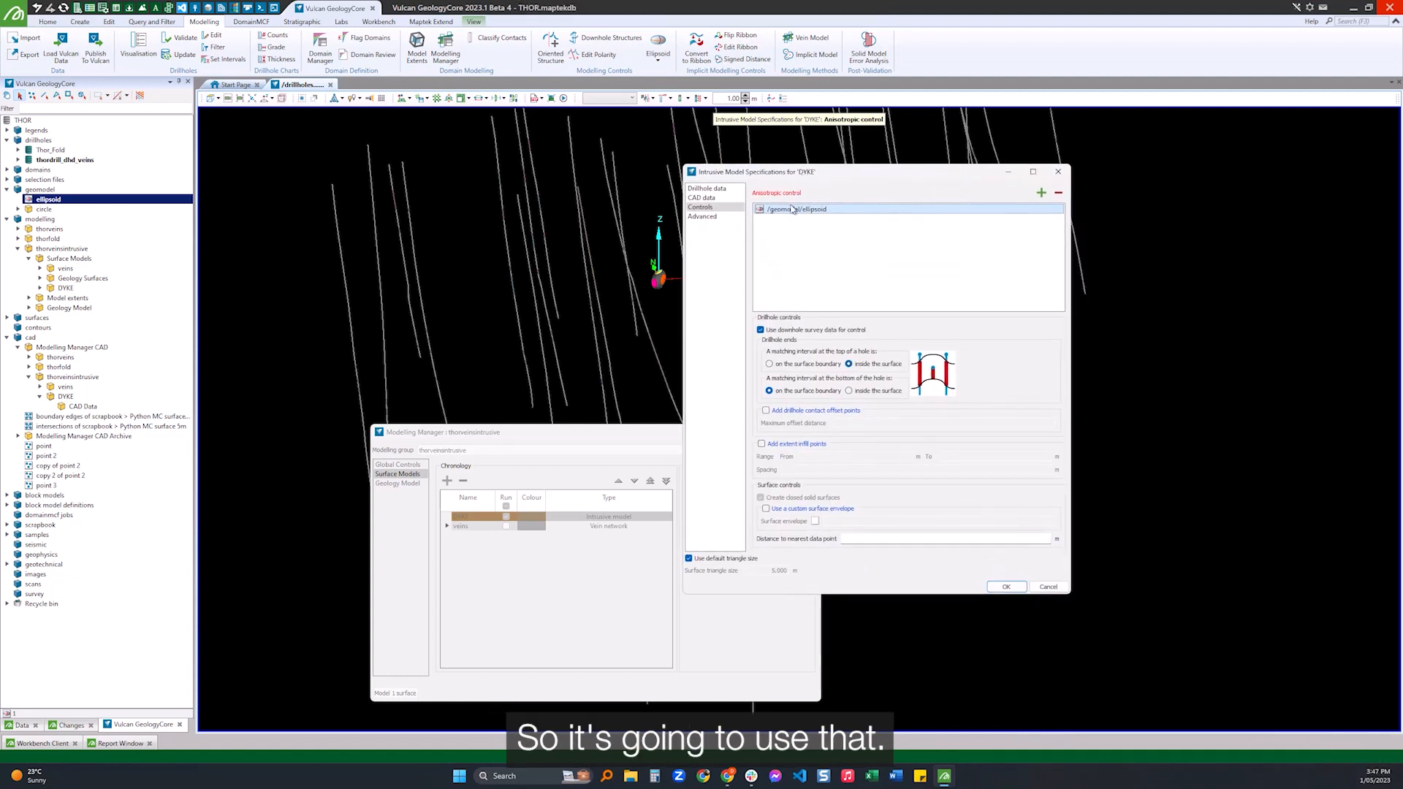
Step: Turn off downhole survey control, place bottom-of-hole matching intervals inside the surface, and apply single-threaded surfacing to the DYKE model
left_click(817, 330)
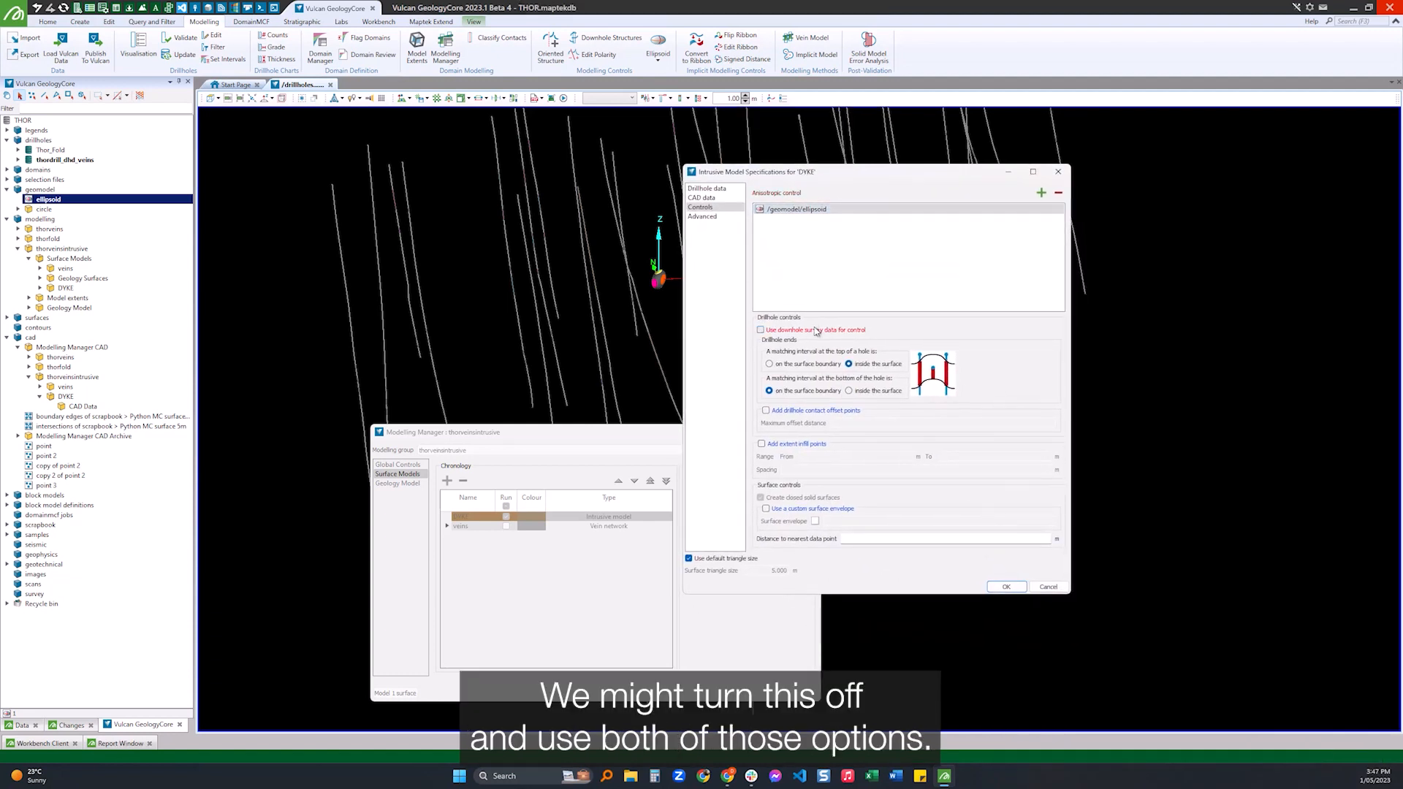
left_click(850, 390)
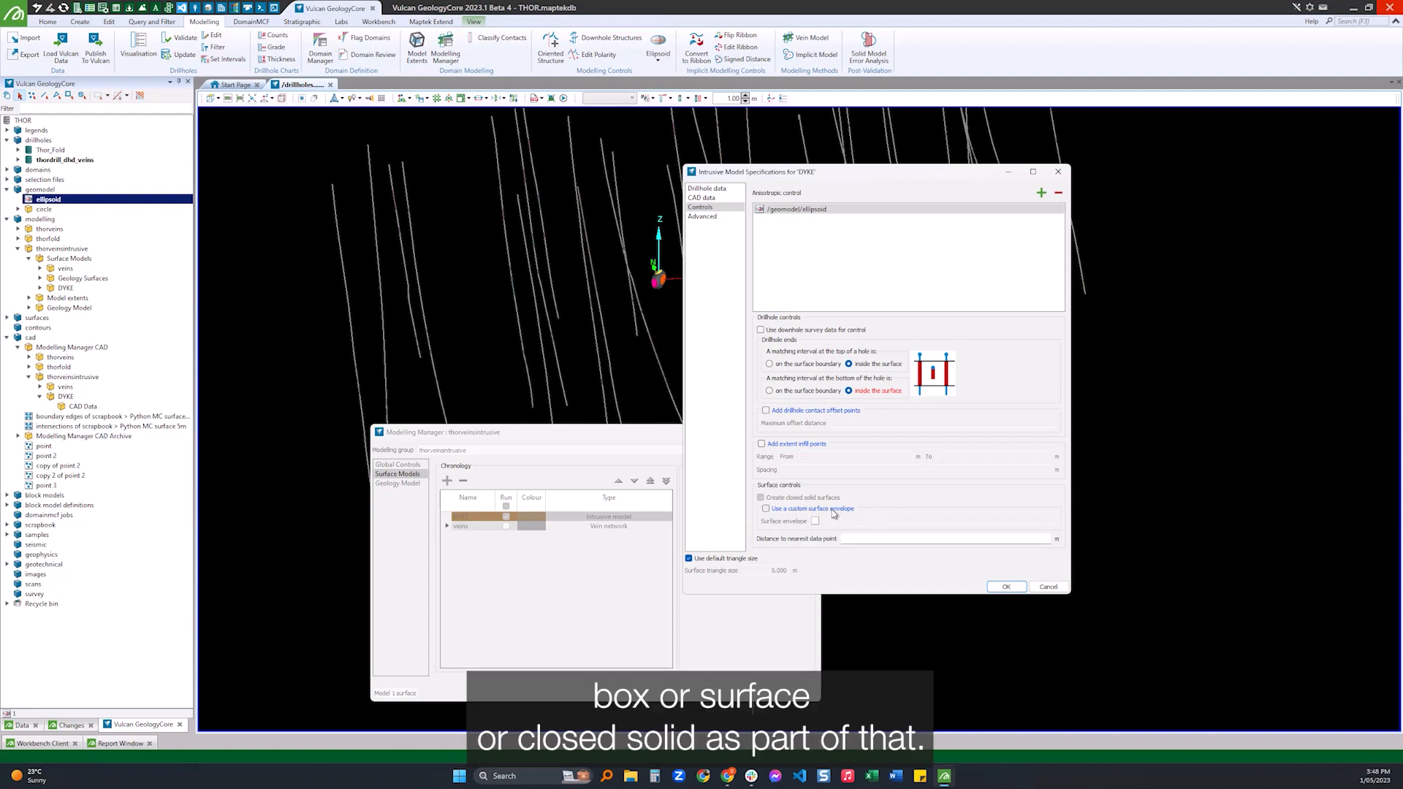
left_click(702, 216)
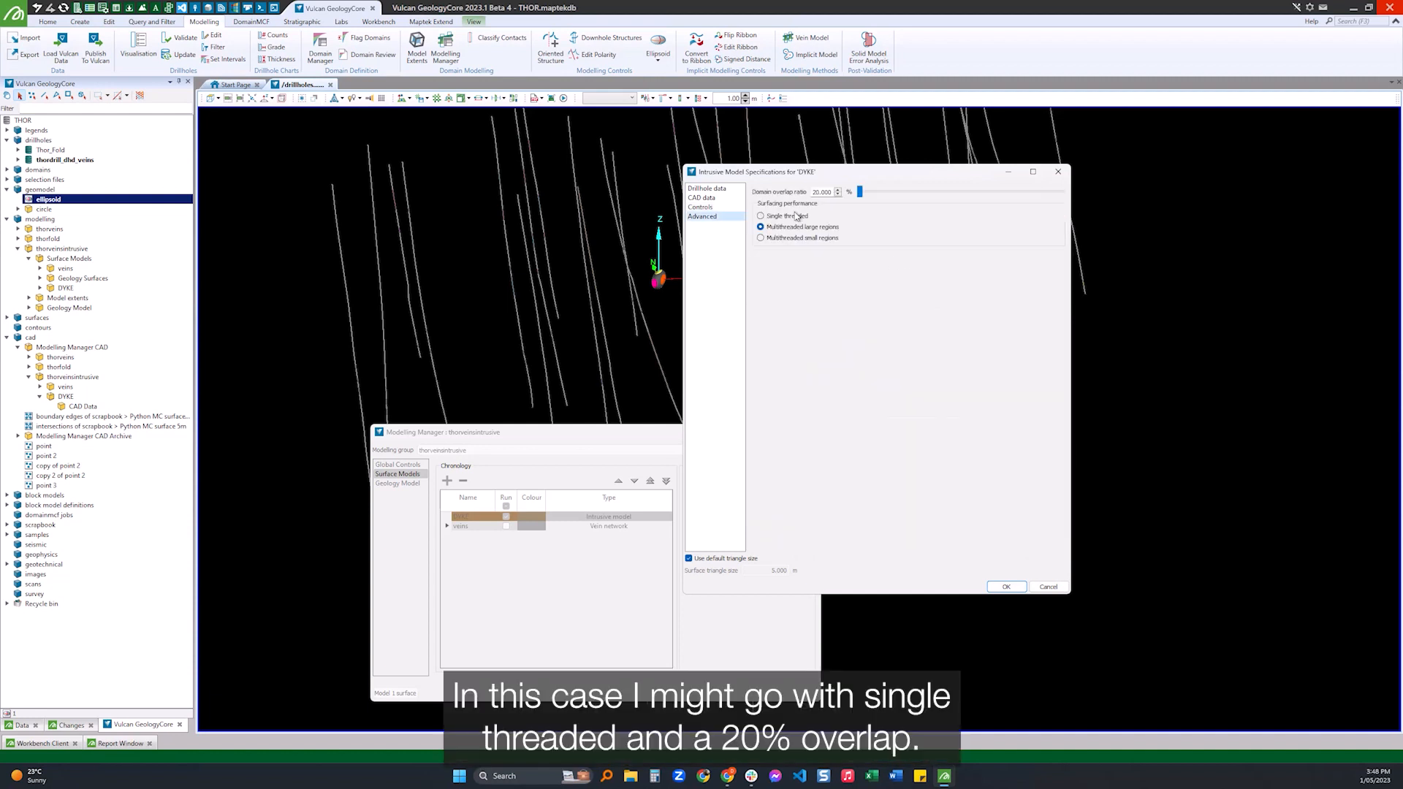
left_click(795, 216)
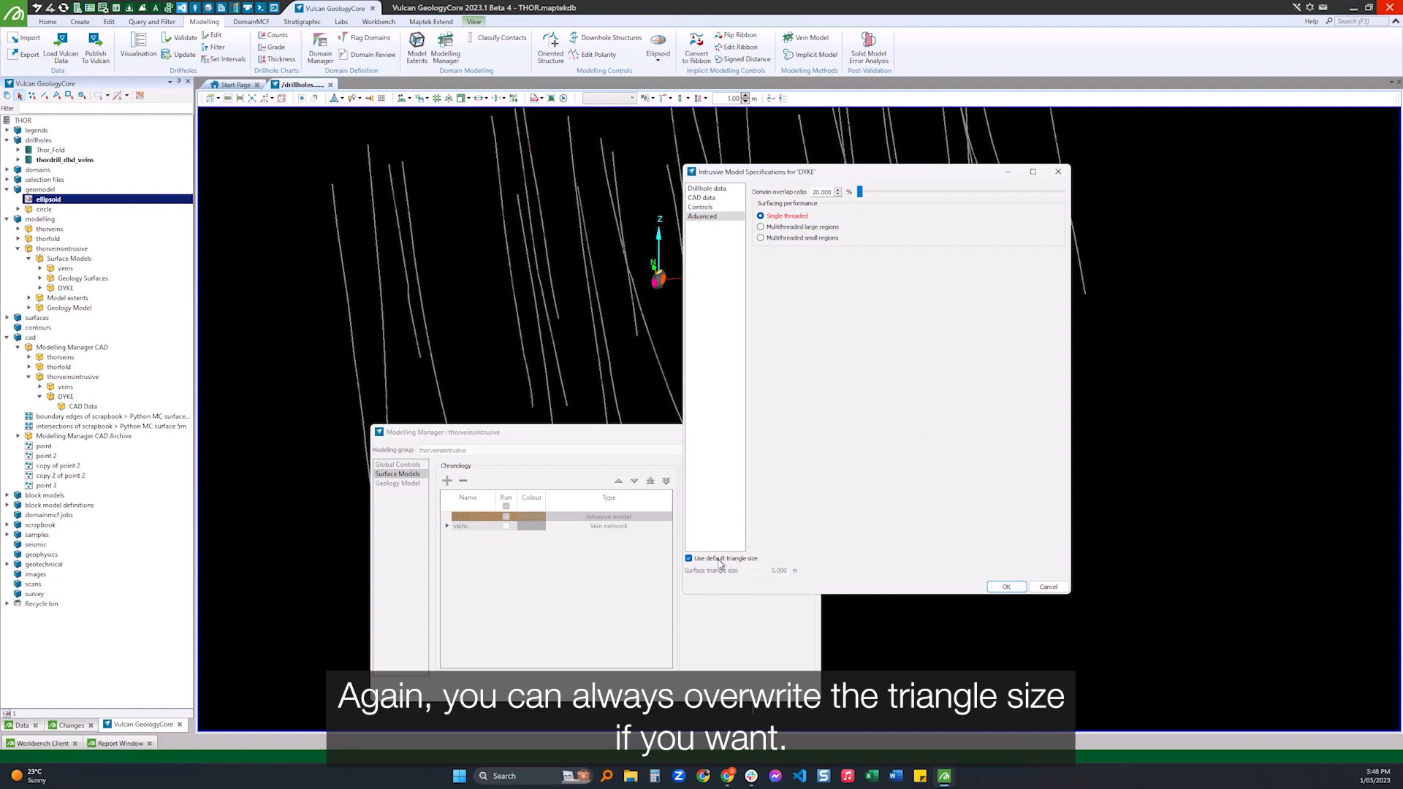
left_click(1005, 586)
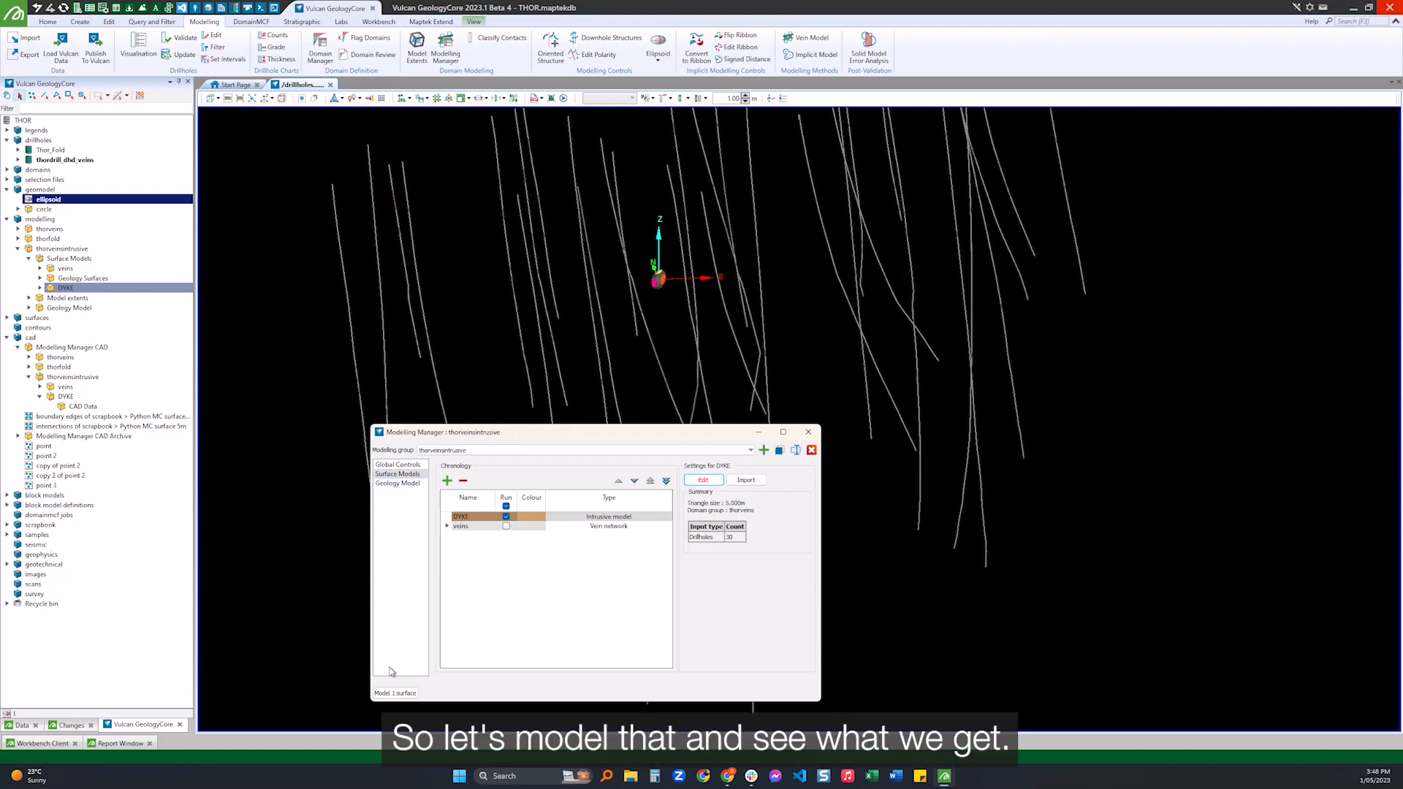
Step: Run the DYKE surface model and expand its DYKE Intrusive Solid outputs in the data explorer
left_click(394, 693)
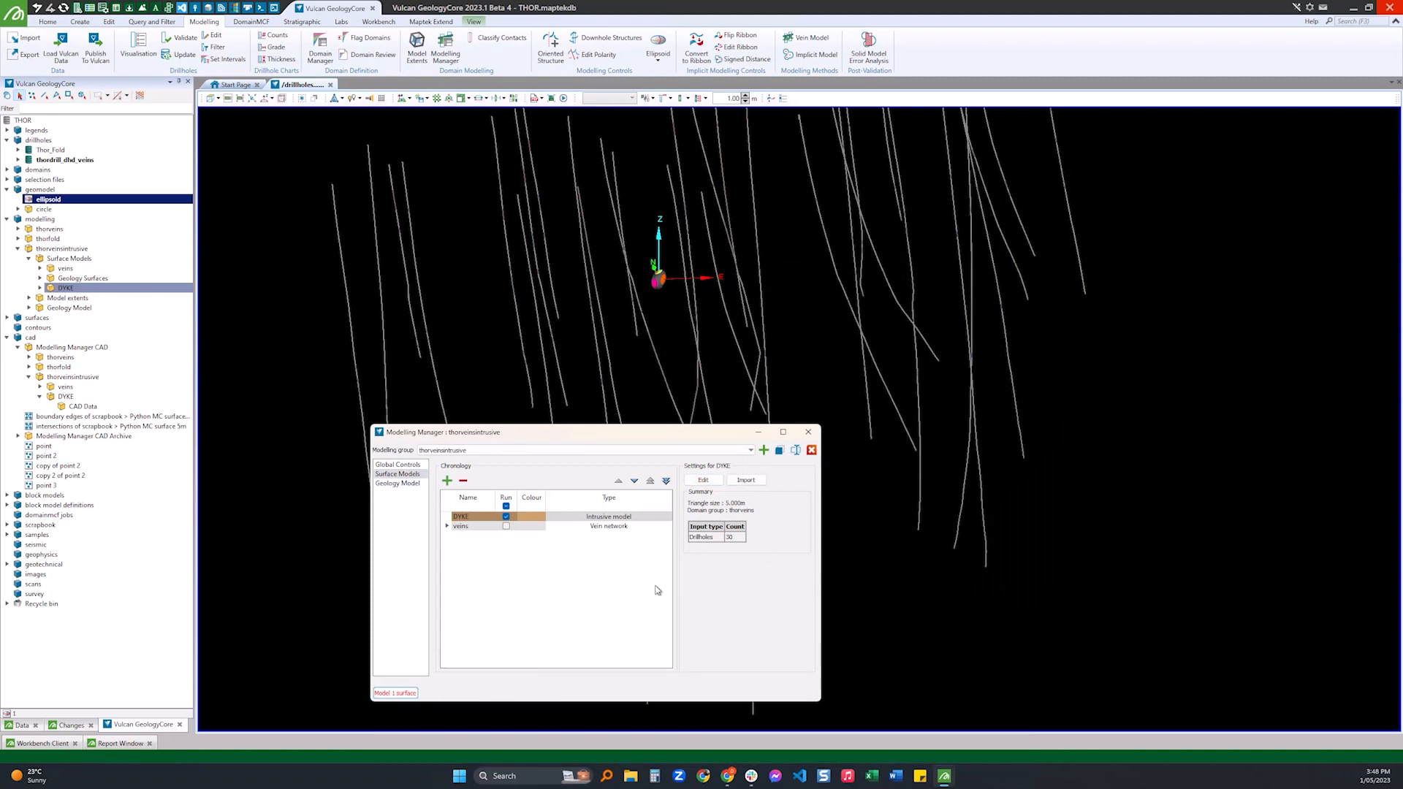
left_click(39, 288)
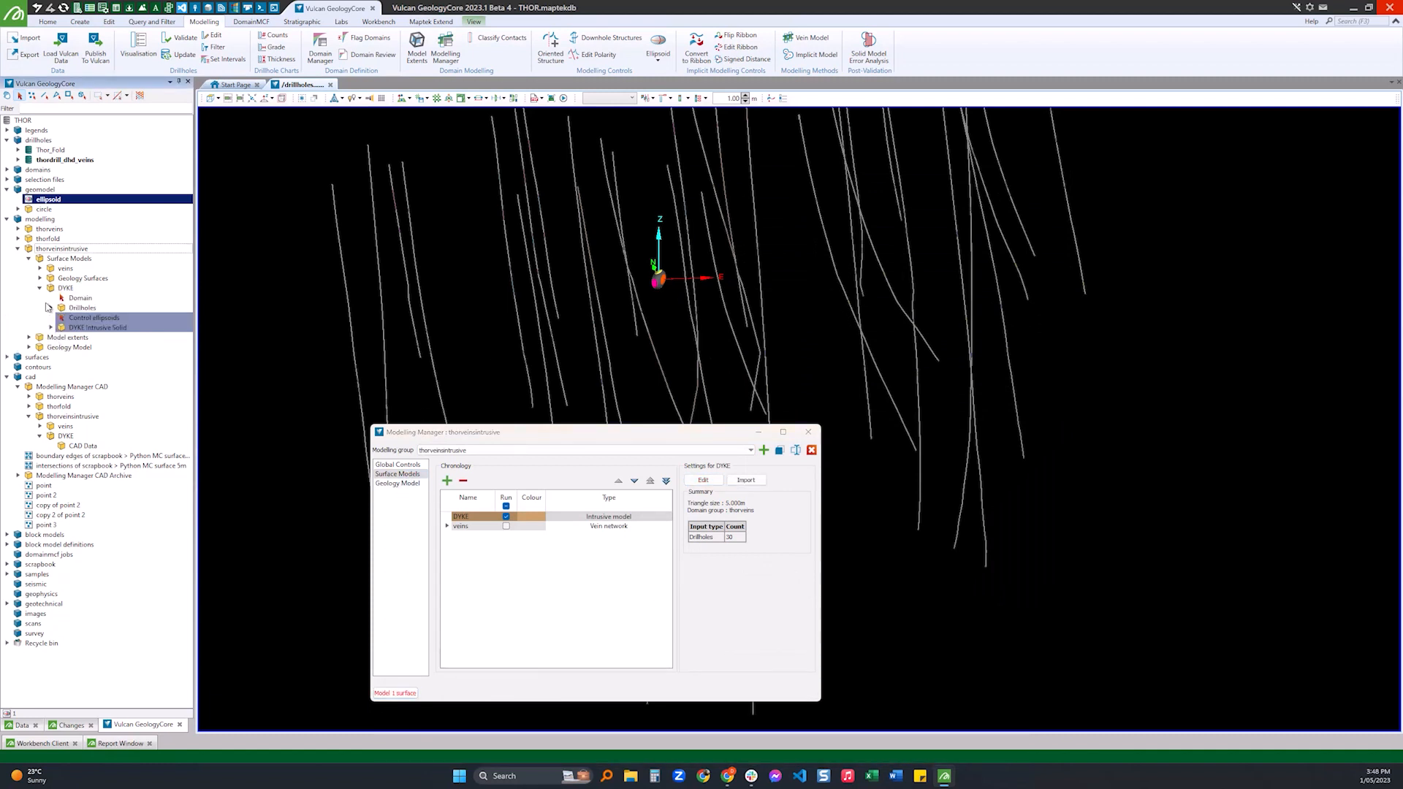
left_click(51, 327)
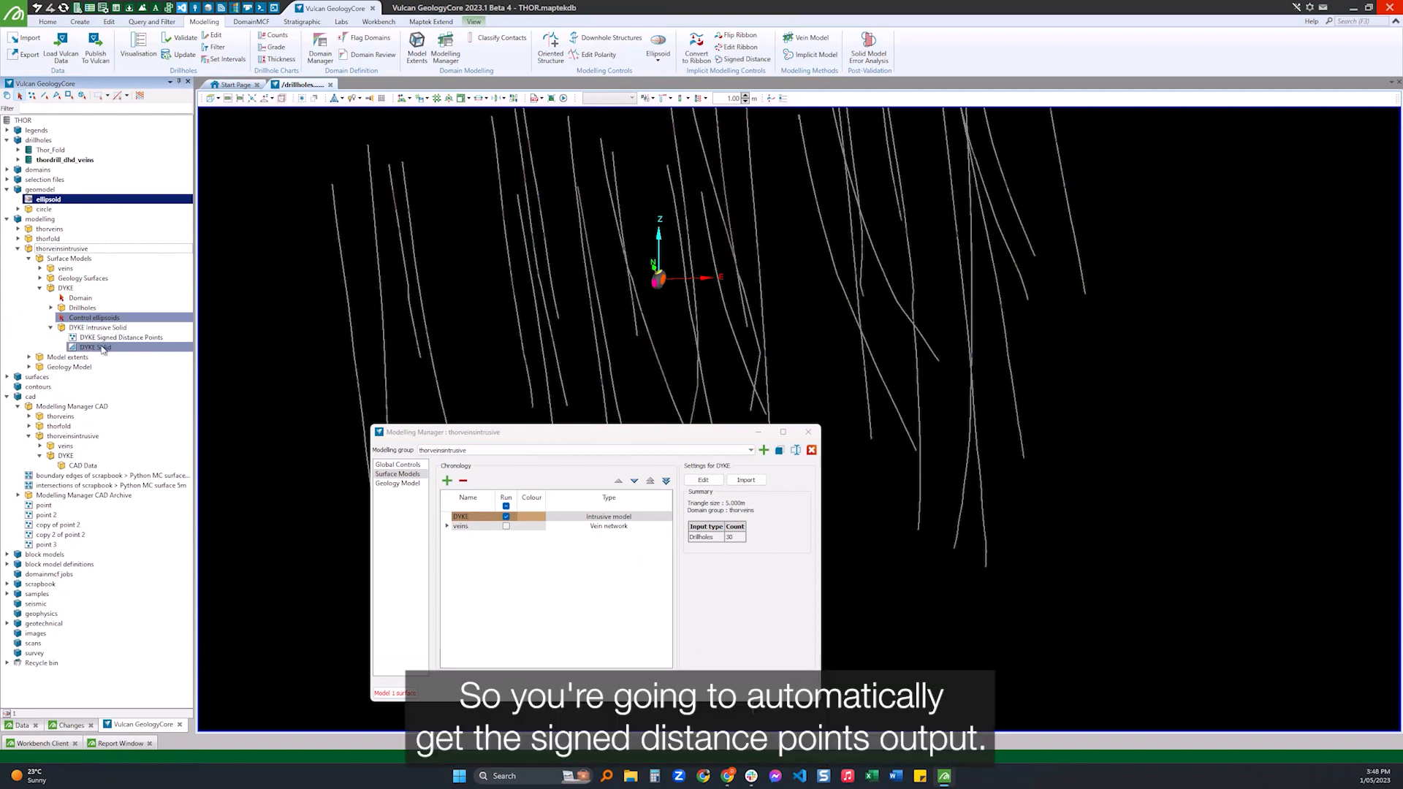
Step: Display the DYKE Signed Distance Points in the view and hide the thordrill_dhd_veins drillholes
left_click(110, 347)
left_click(99, 337)
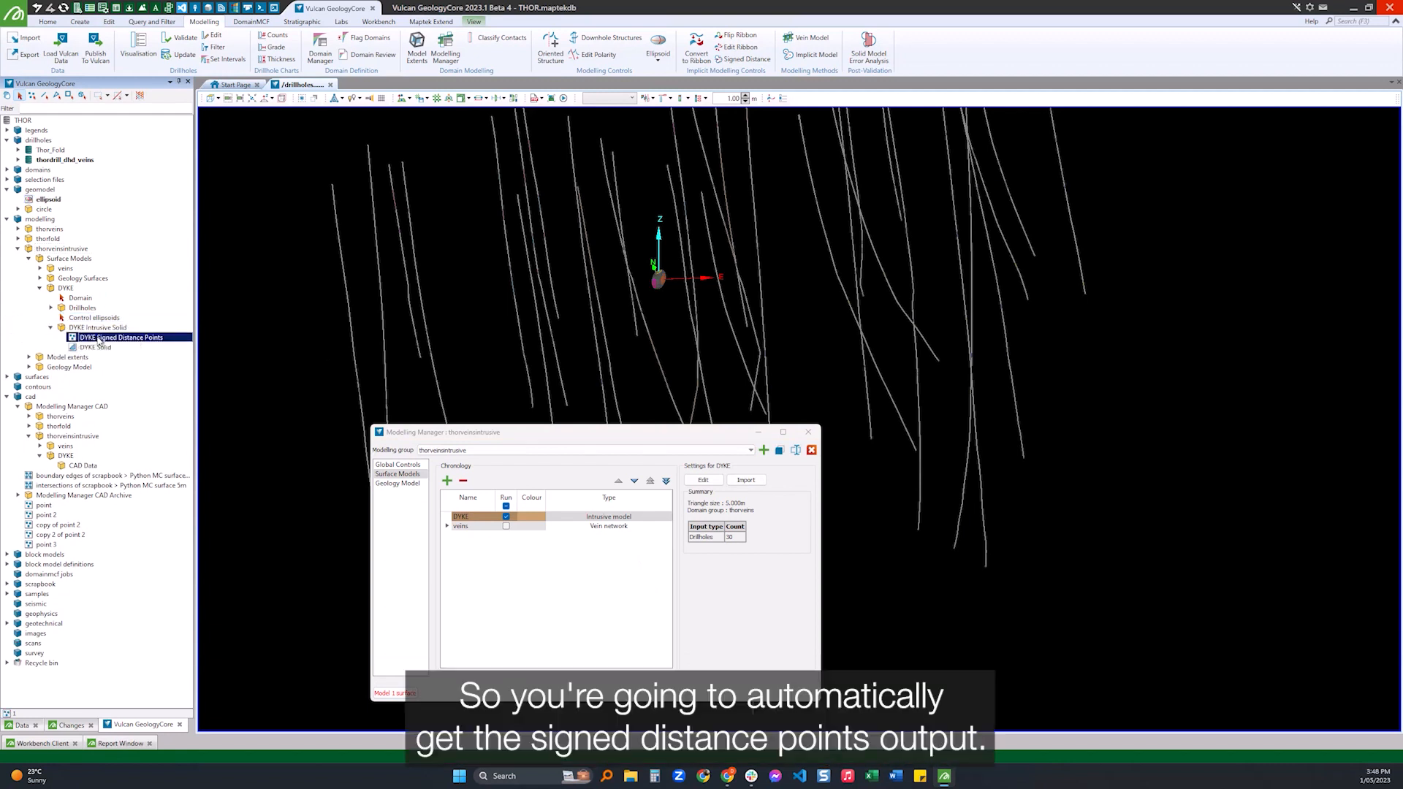
left_click(807, 431)
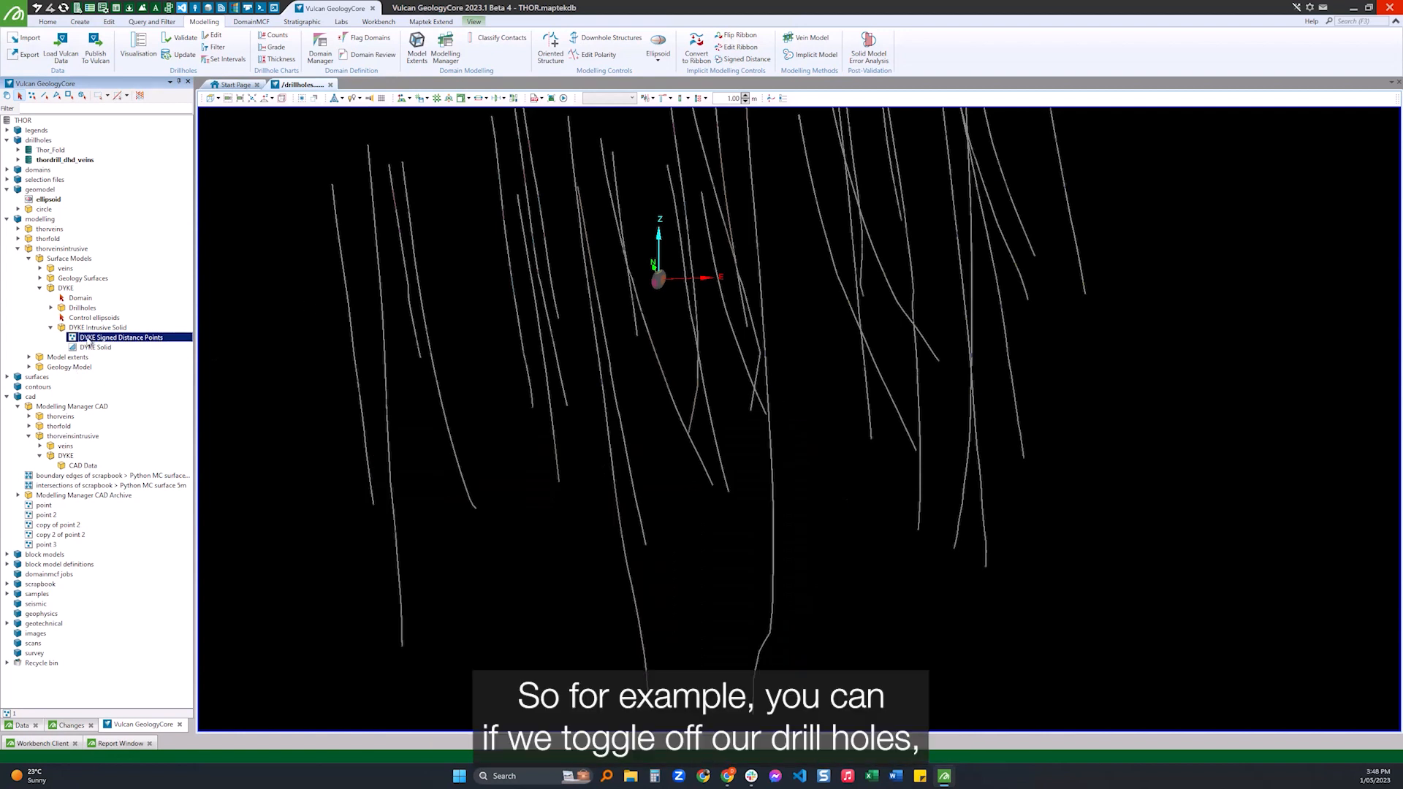
left_click(644, 354)
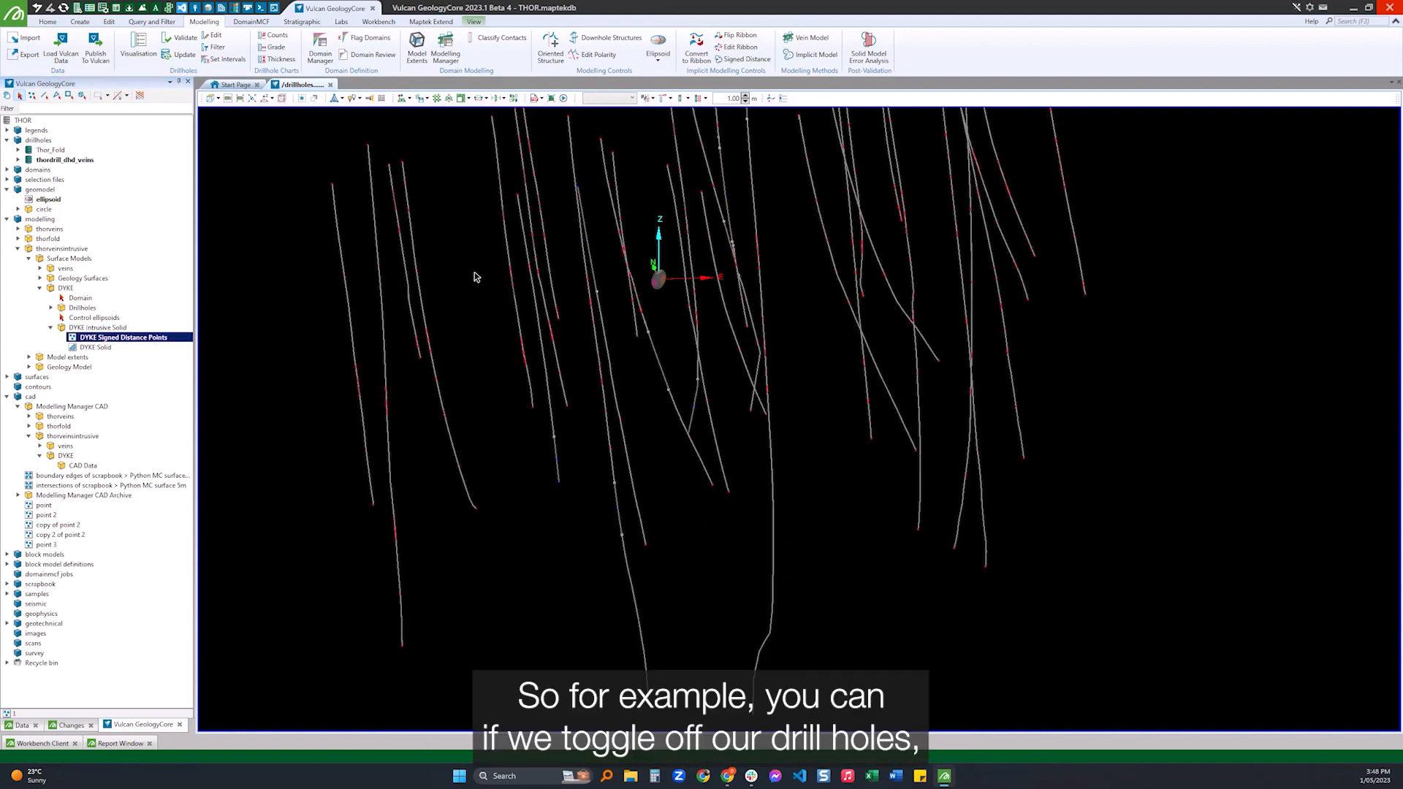
key("ctrl+shift+v")
left_click(1272, 197)
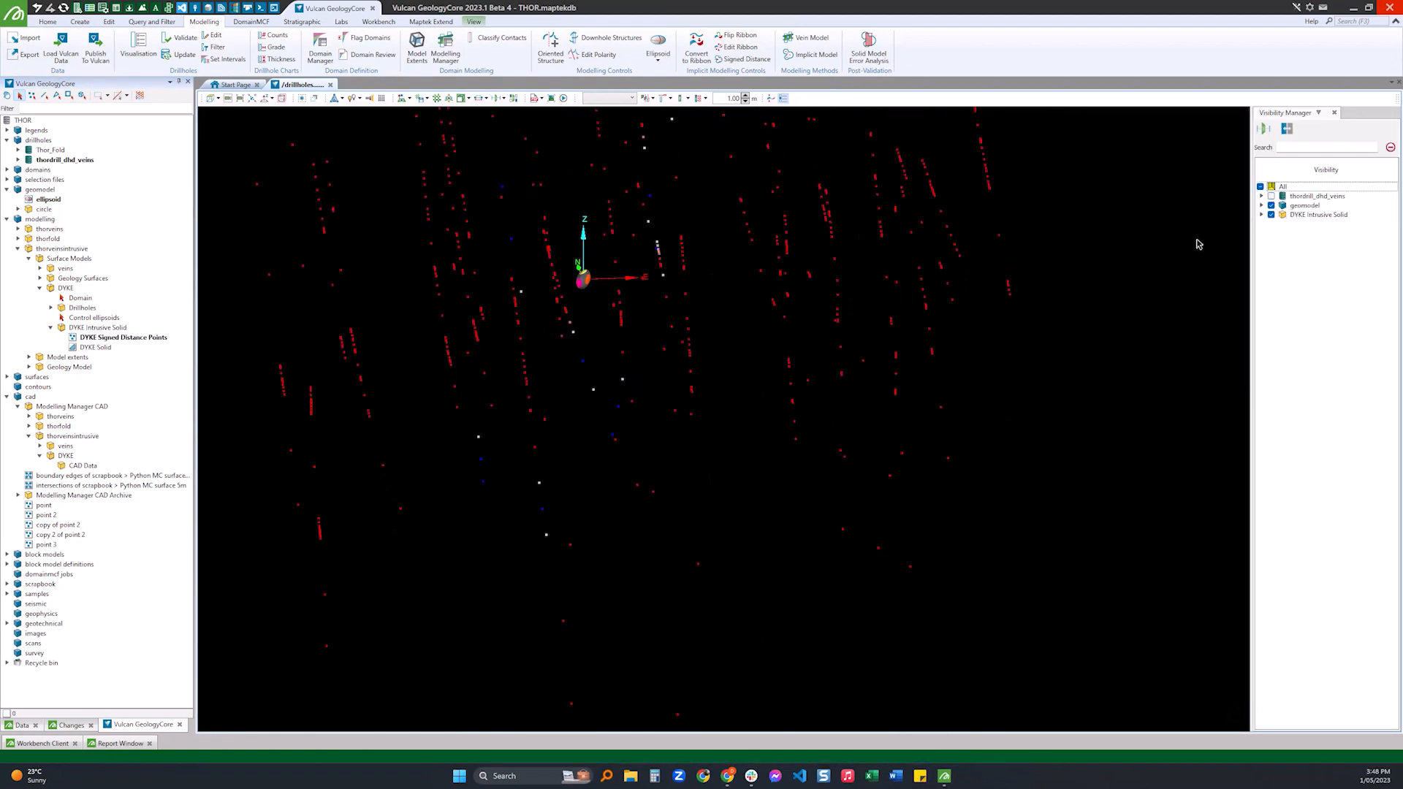
Step: Query the point attributes of the DYKE signed distance points and compare the positive, negative and zero SignedDistance rows
left_click_drag(555, 352, 517, 370)
right_click(482, 419)
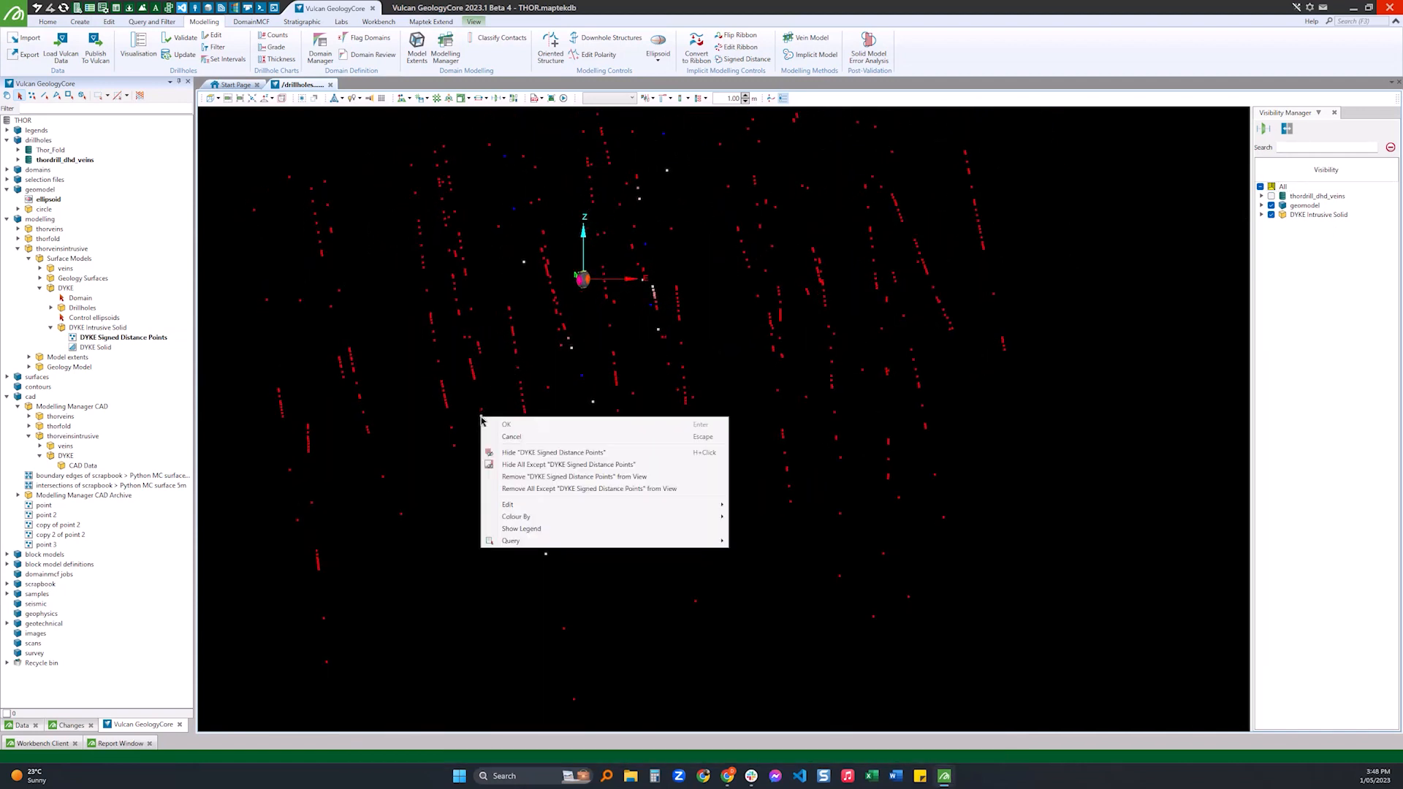
mouse_move(511, 541)
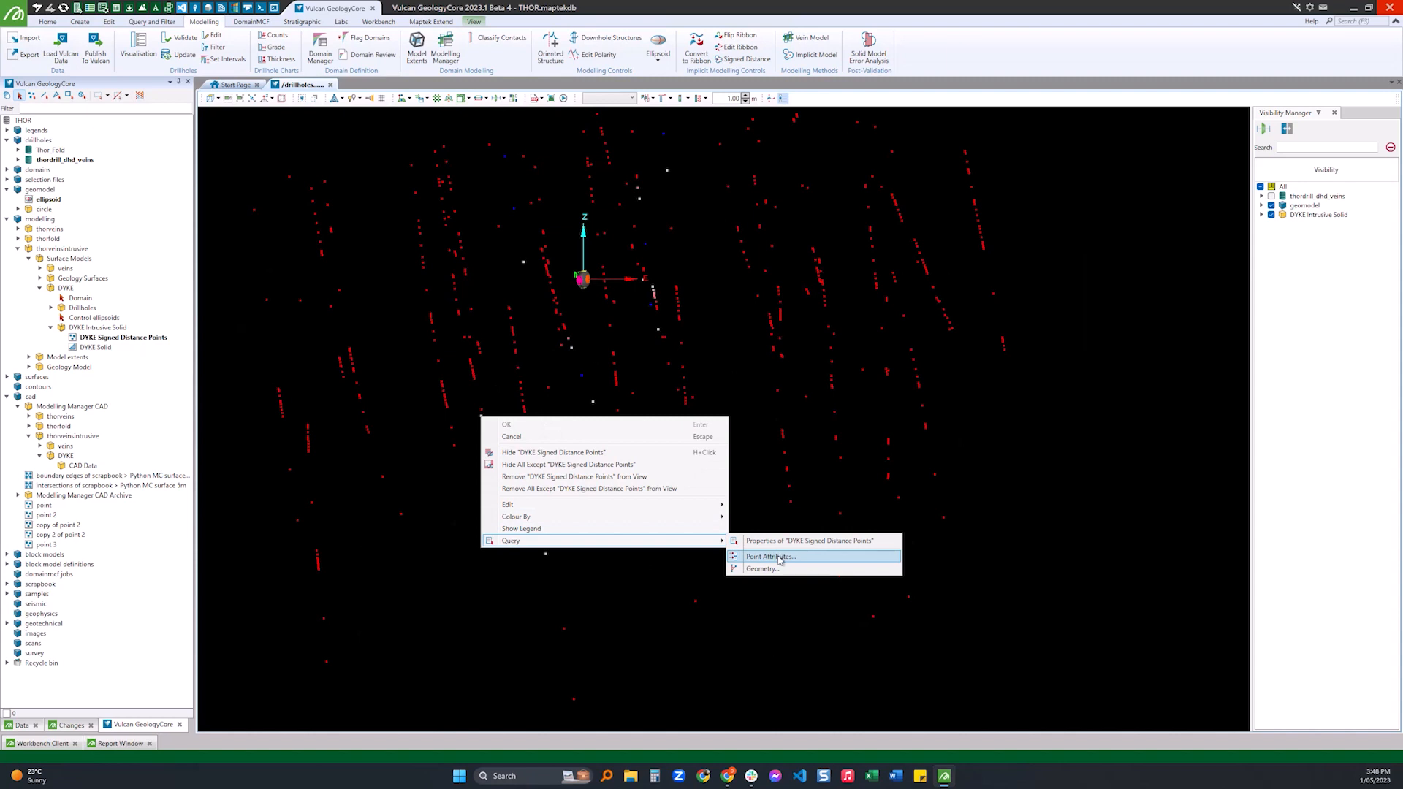
left_click(770, 557)
left_click_drag(771, 374, 1020, 374)
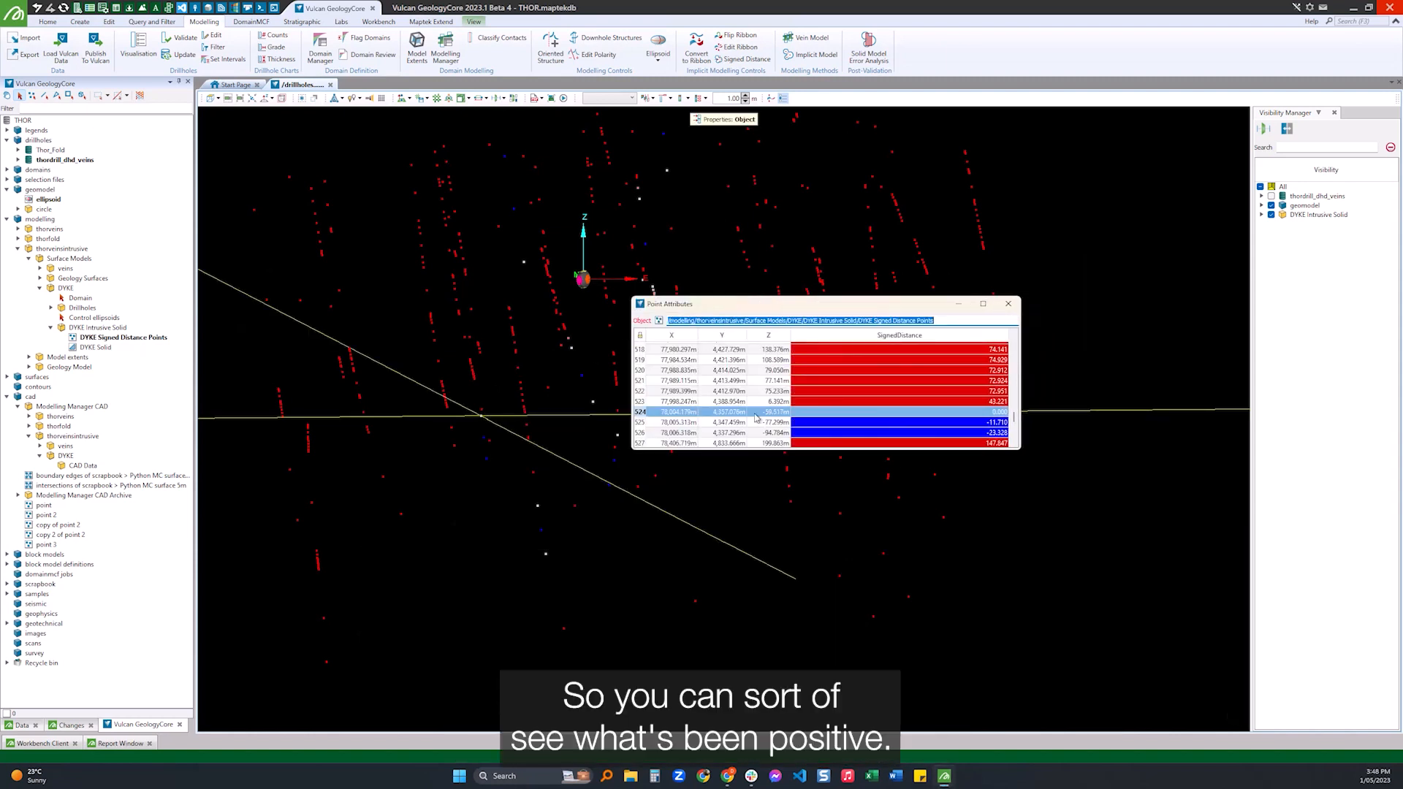
left_click(718, 424)
left_click(723, 402)
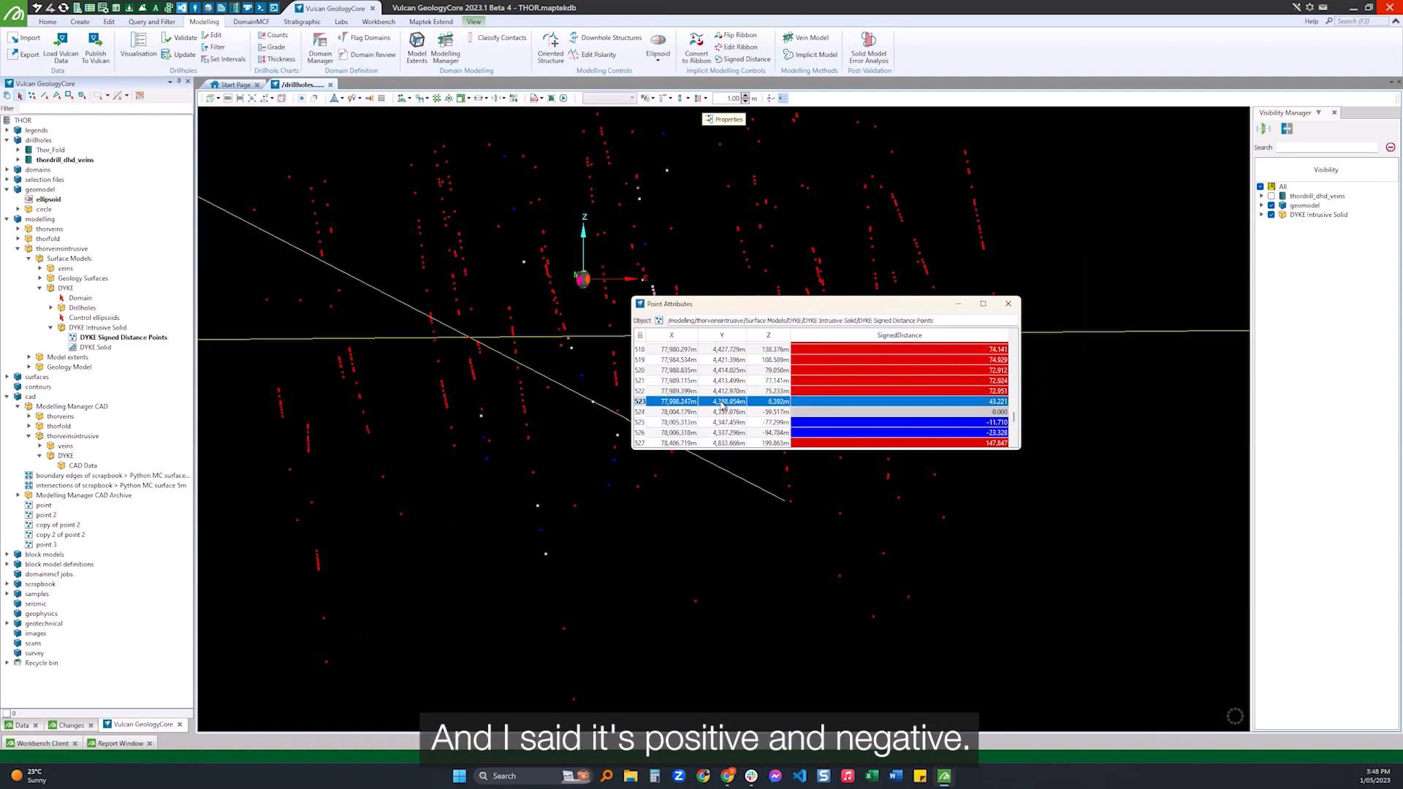
middle_click_drag(485, 431, 464, 460)
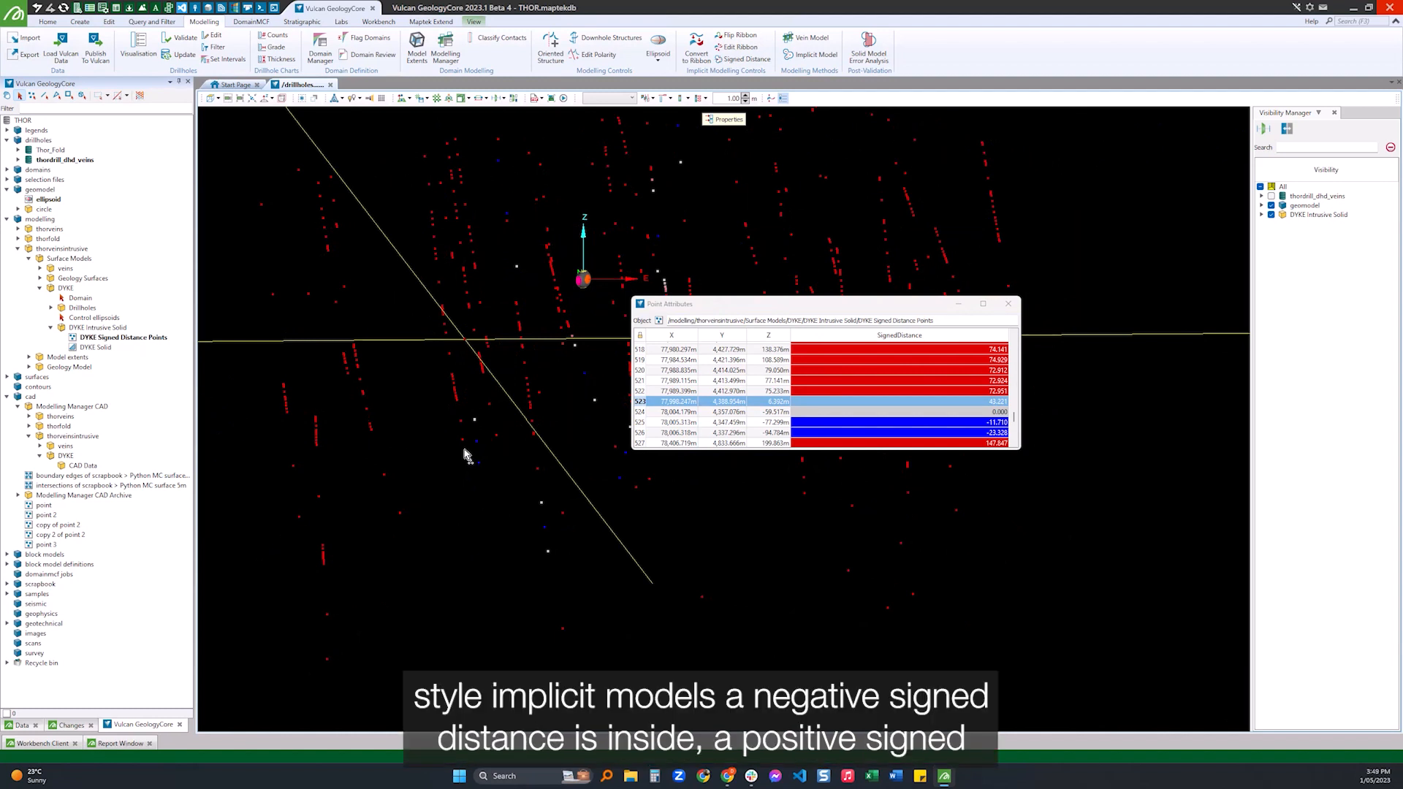
left_click(769, 393)
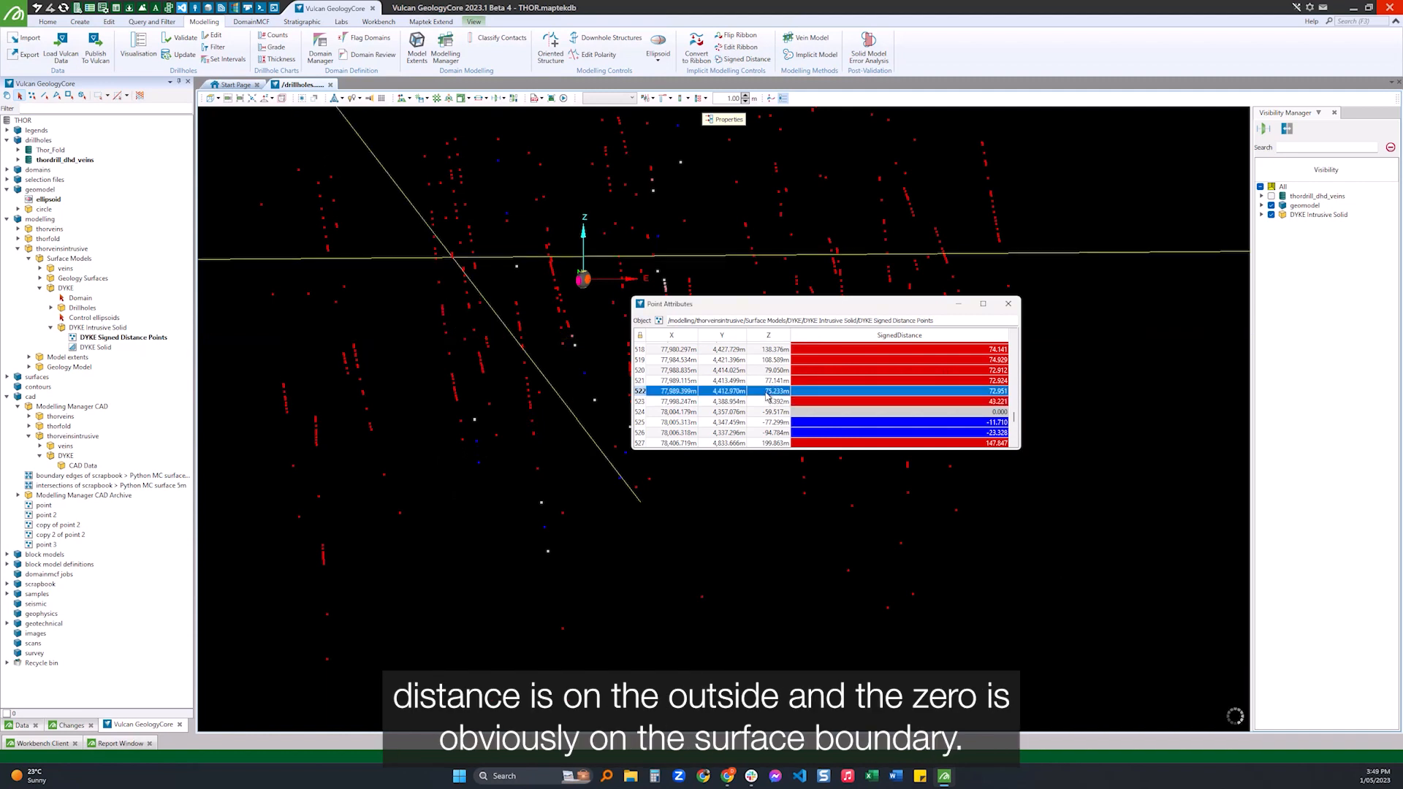
left_click(768, 412)
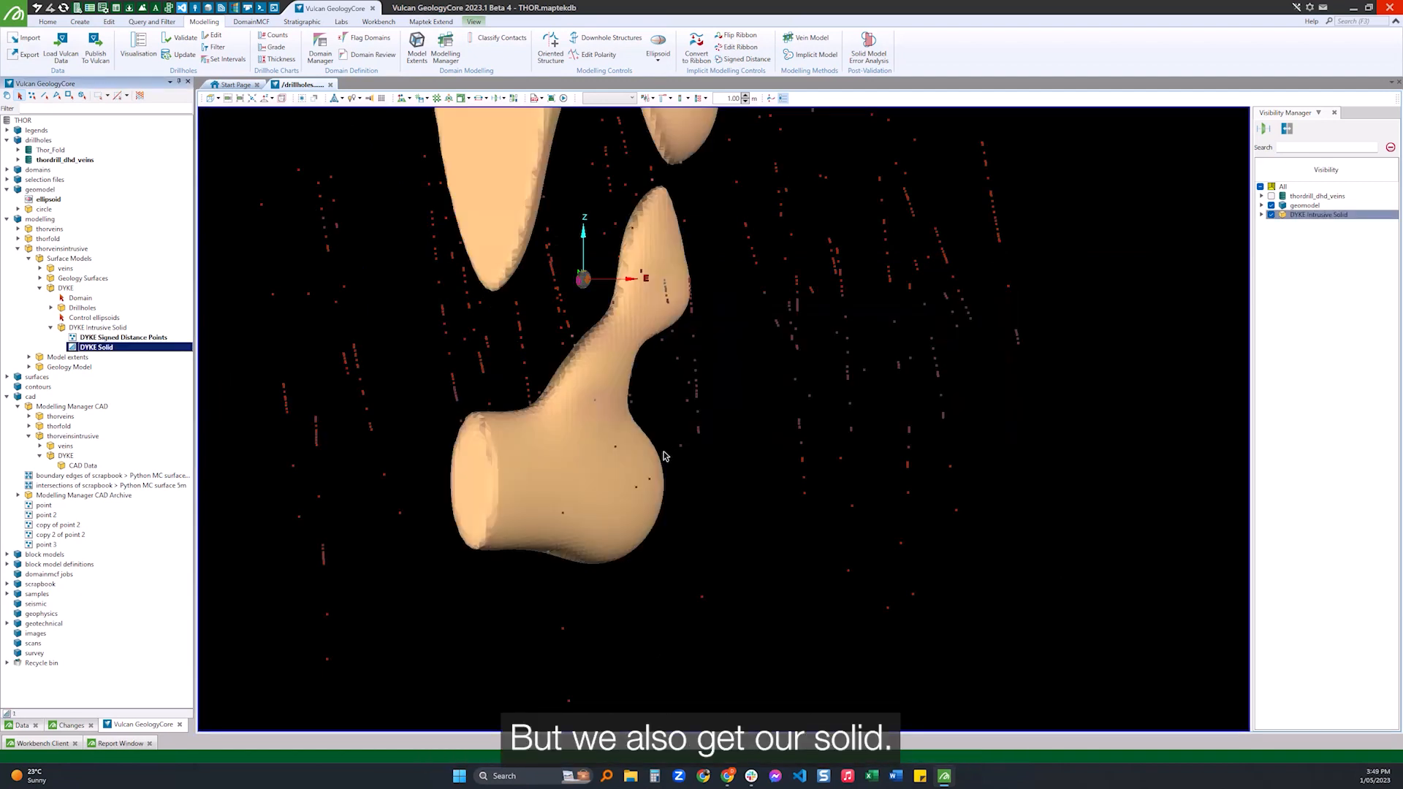
Step: Examine the shape of the DYKE solid from several angles against the signed distance points
left_click_drag(664, 456, 577, 420)
scroll(559, 456, "down", 5)
scroll(576, 411, "up", 5)
left_click_drag(560, 469, 391, 366)
left_click_drag(458, 473, 648, 275)
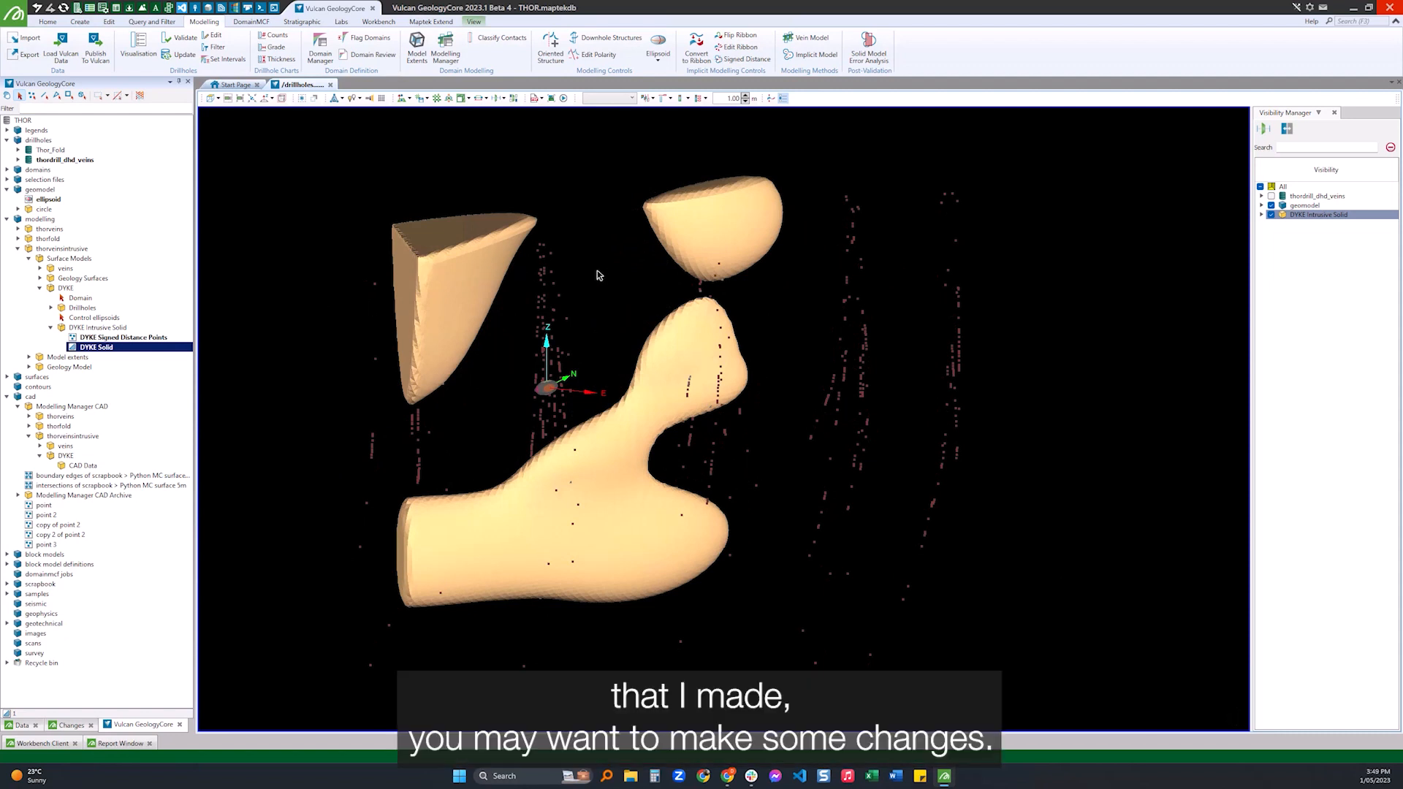
left_click_drag(533, 345, 278, 319)
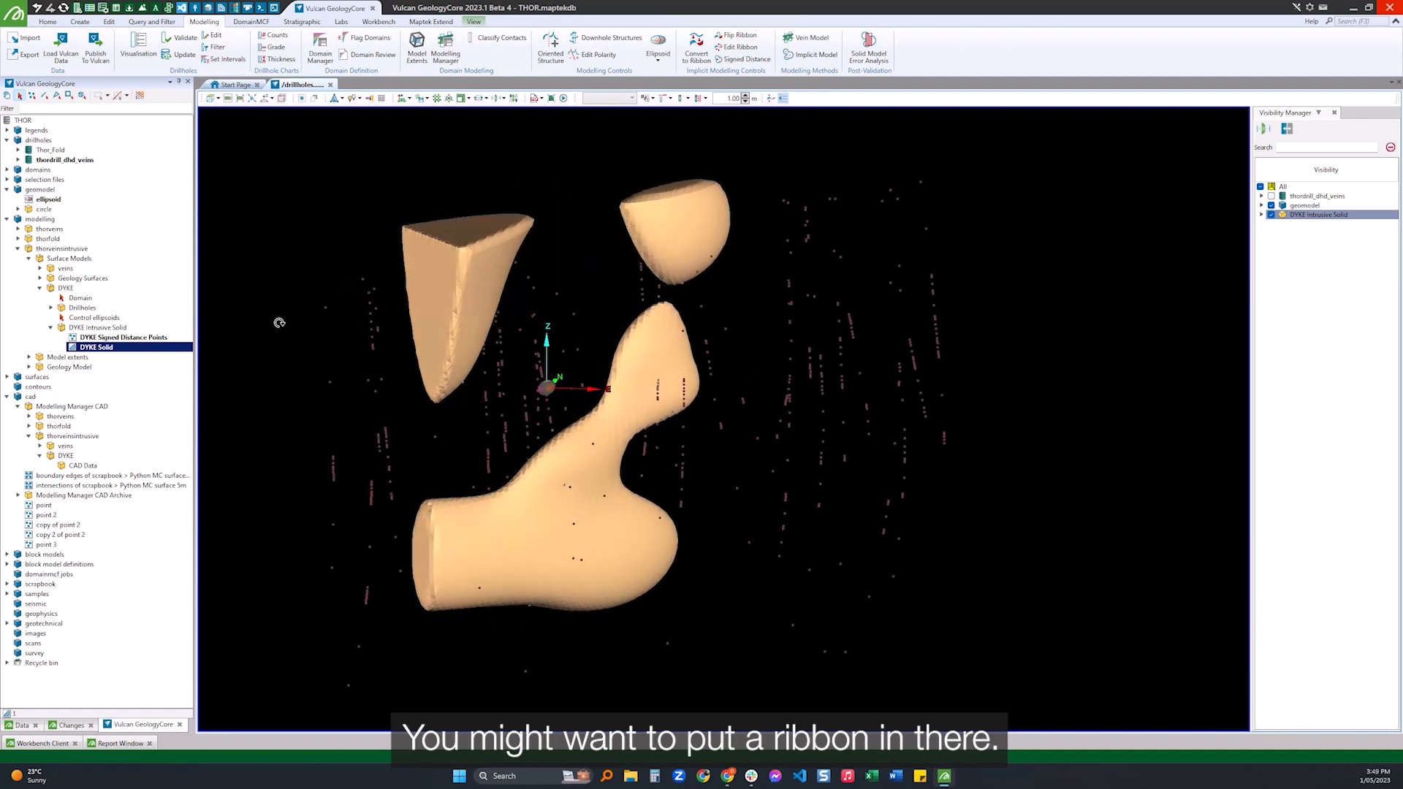
Step: Make the DYKE CAD Data container the current layer and draw a two-point line bridging the two separate upper lobes of the solid
right_click(85, 466)
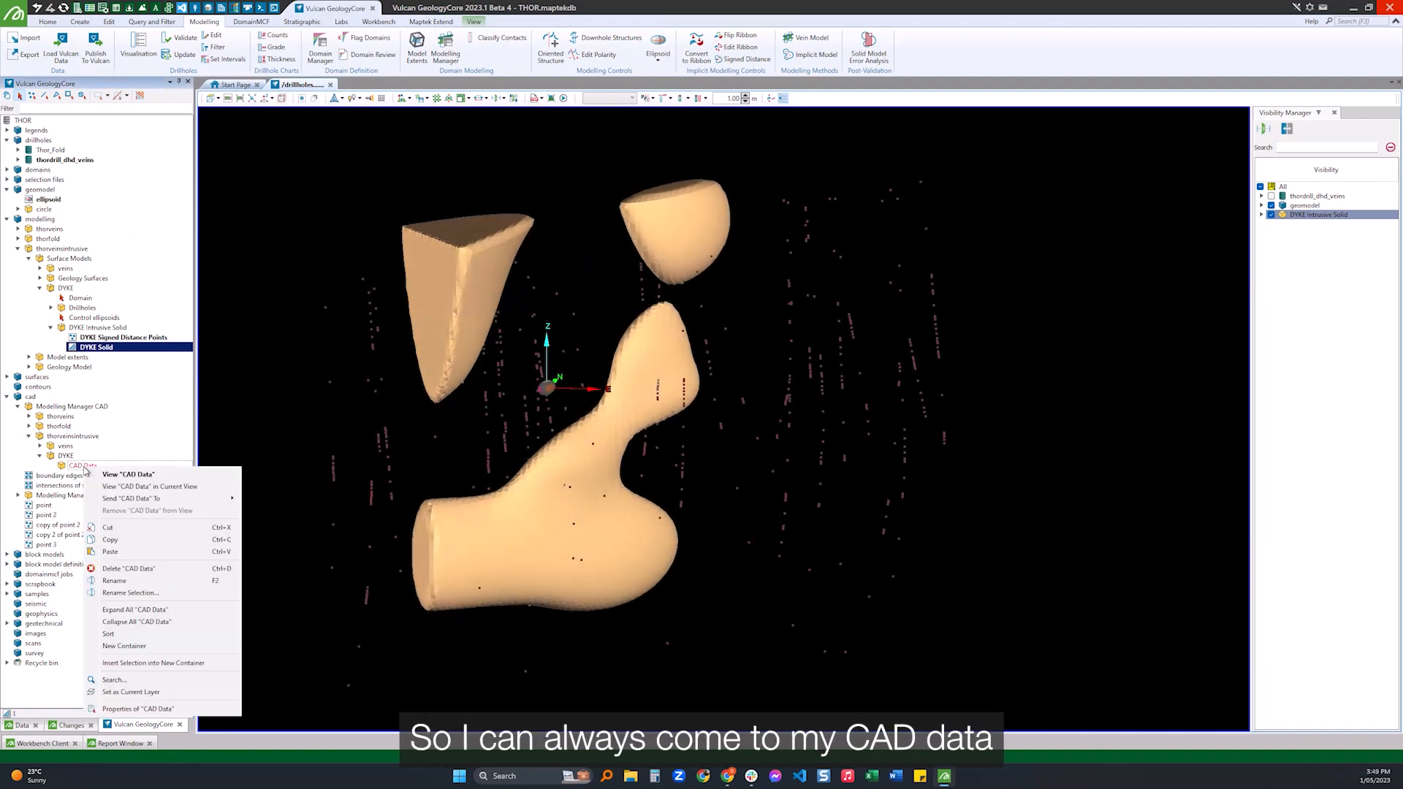
left_click(145, 691)
left_click(80, 22)
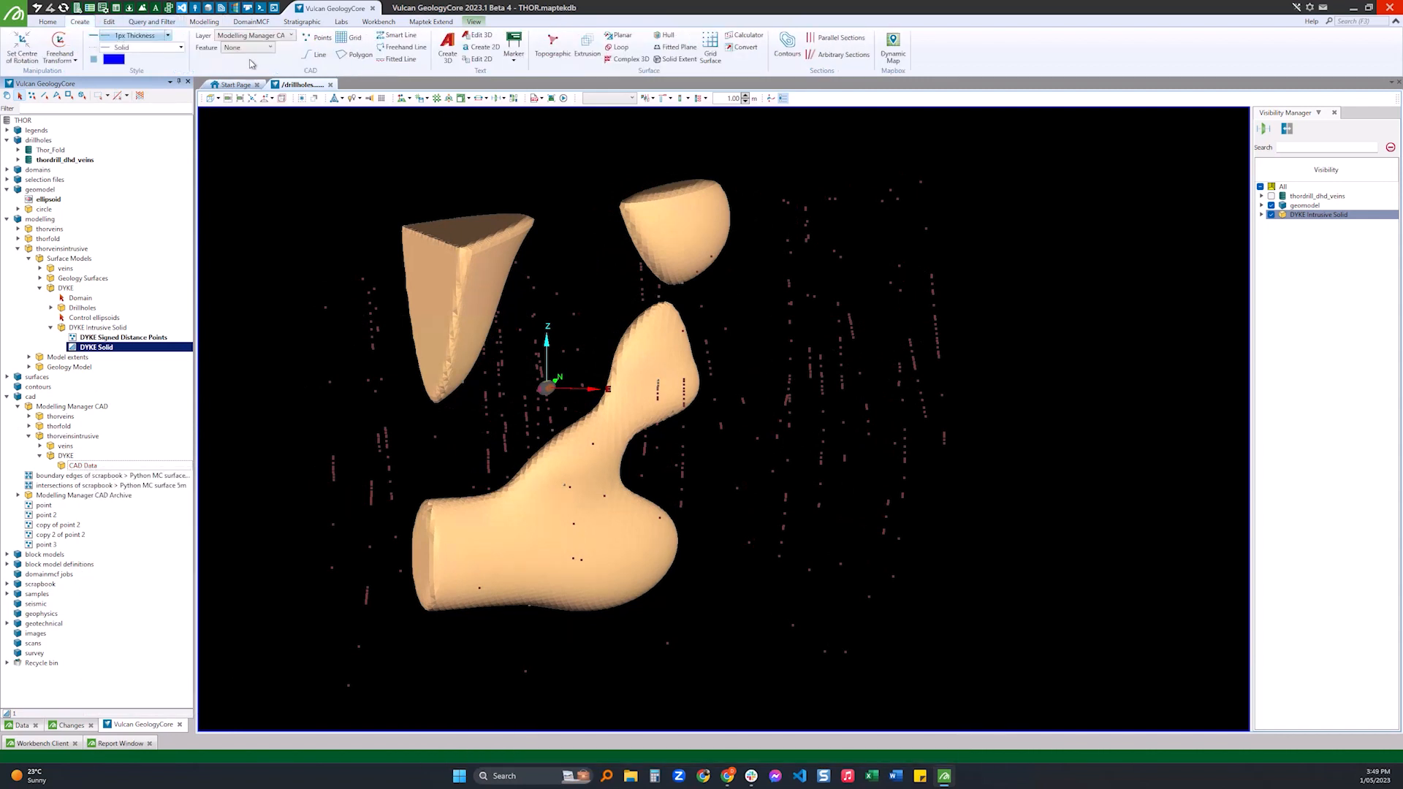
left_click(309, 57)
scroll(467, 237, "up", 5)
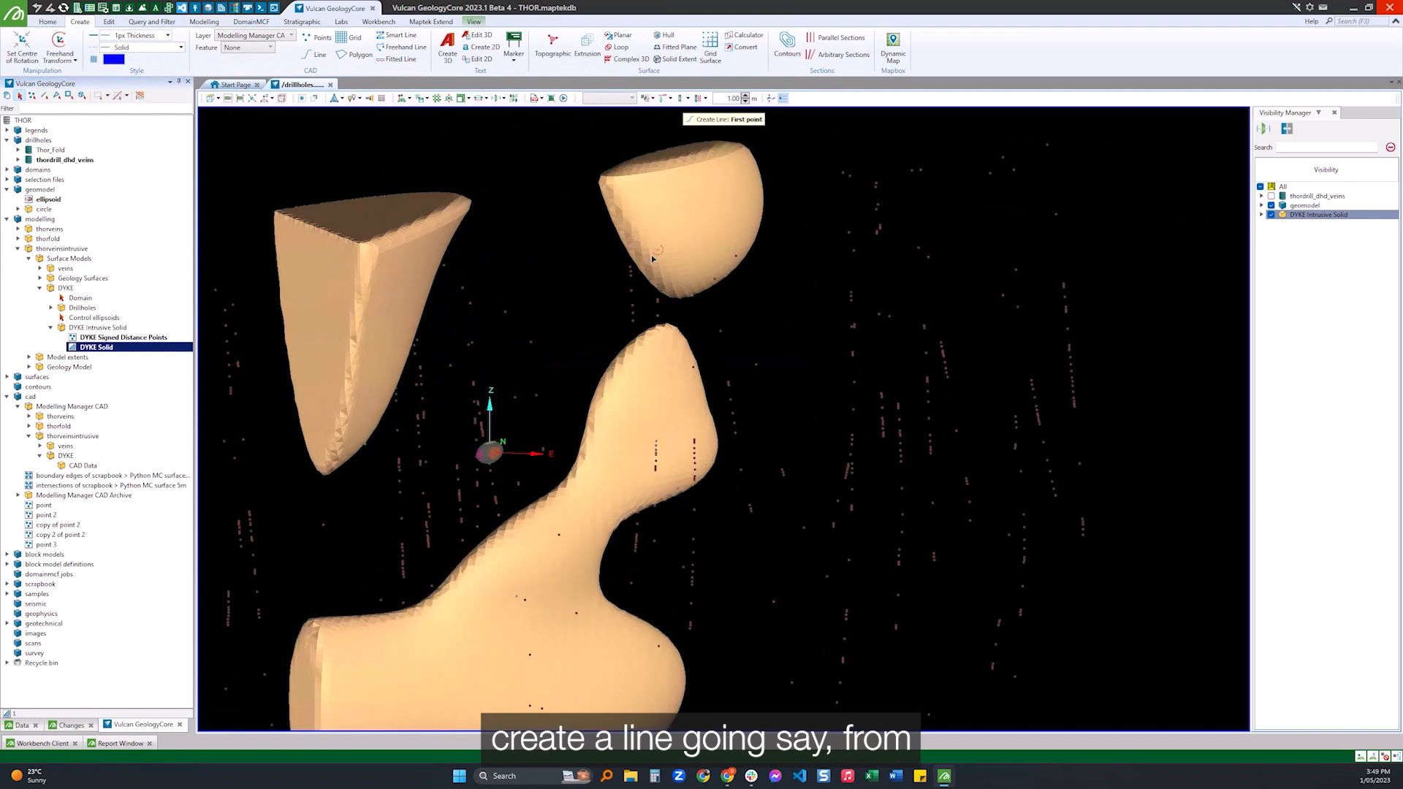
left_click(360, 388)
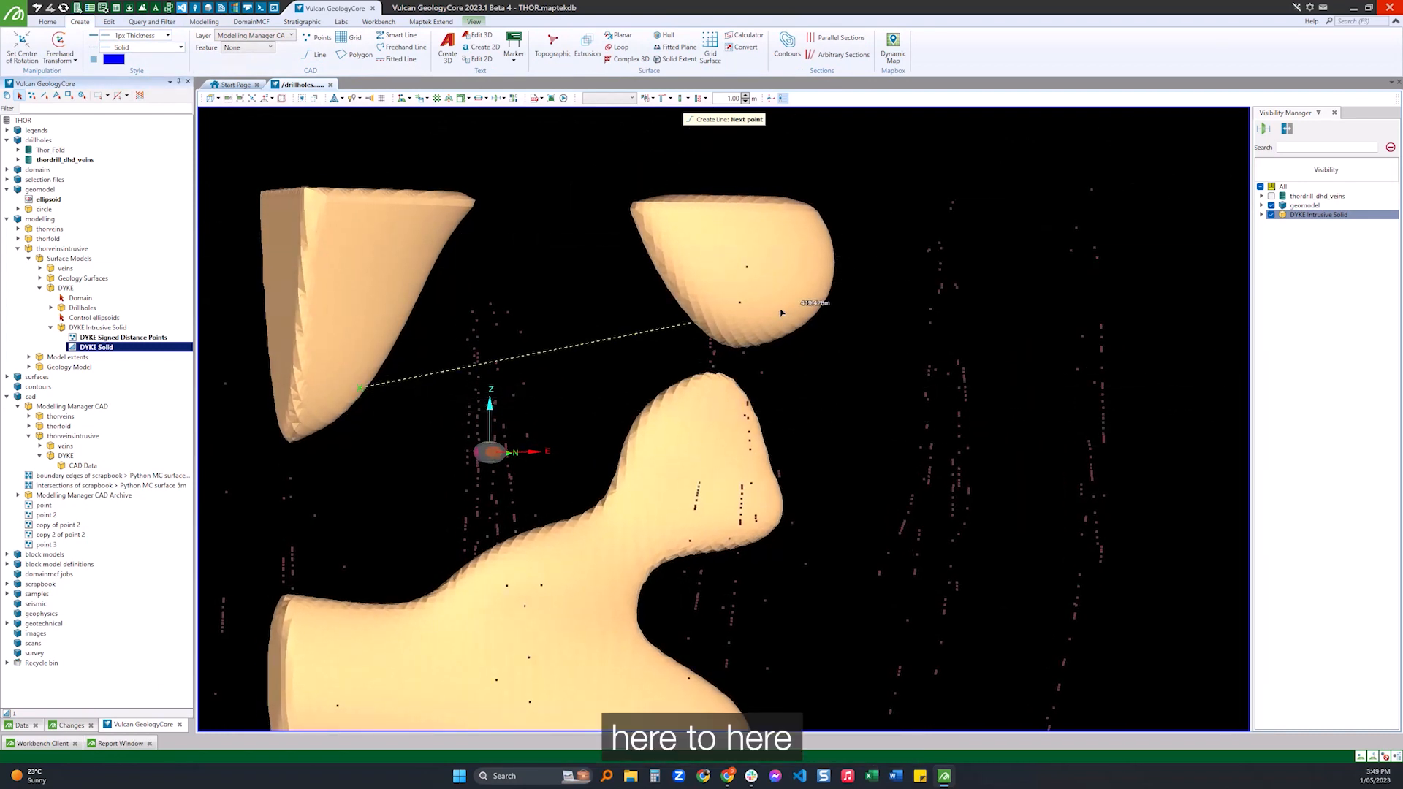
left_click(723, 322)
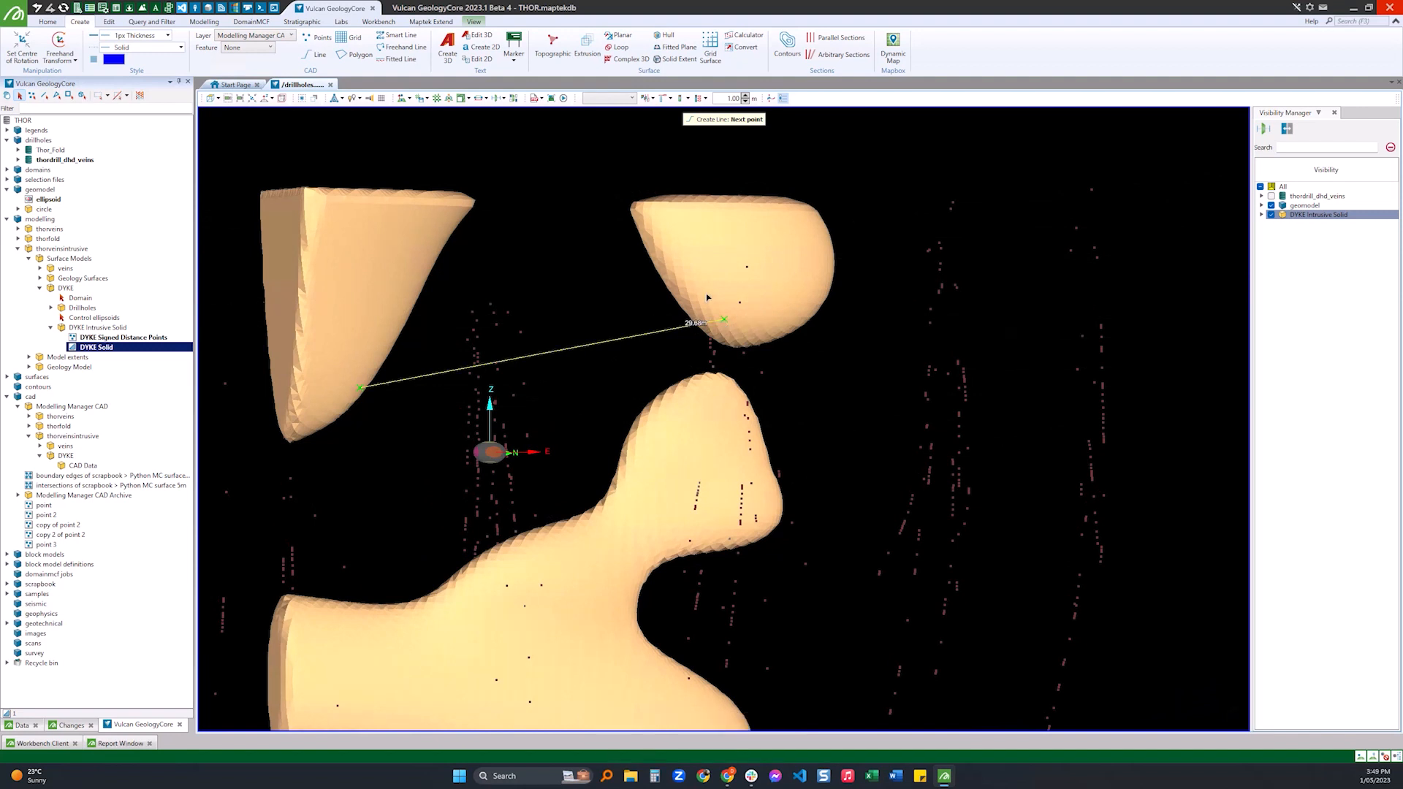
key("Escape")
Step: Subdivide the bridging line between the two upper lobes with 12 subdivisions per edge
left_click(539, 352)
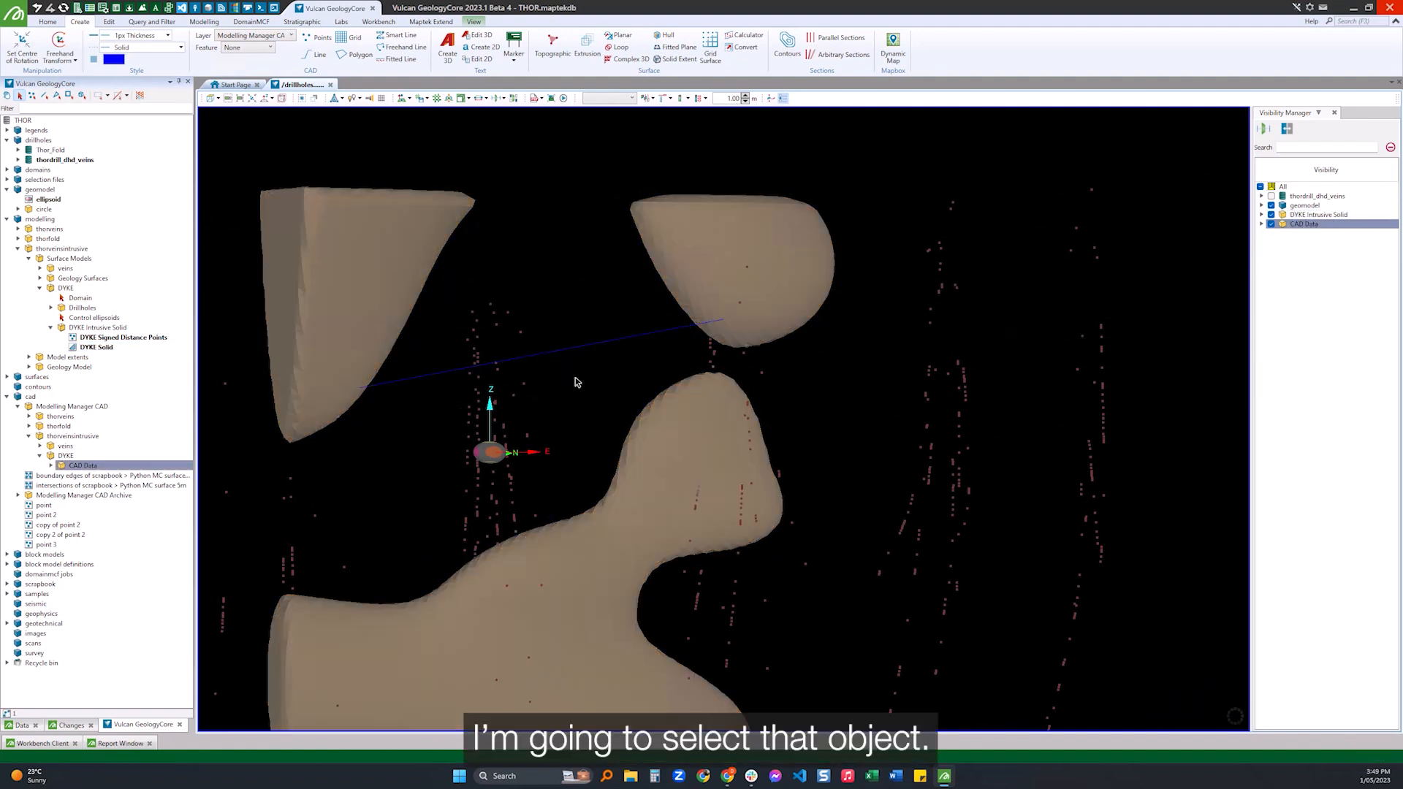
left_click(109, 21)
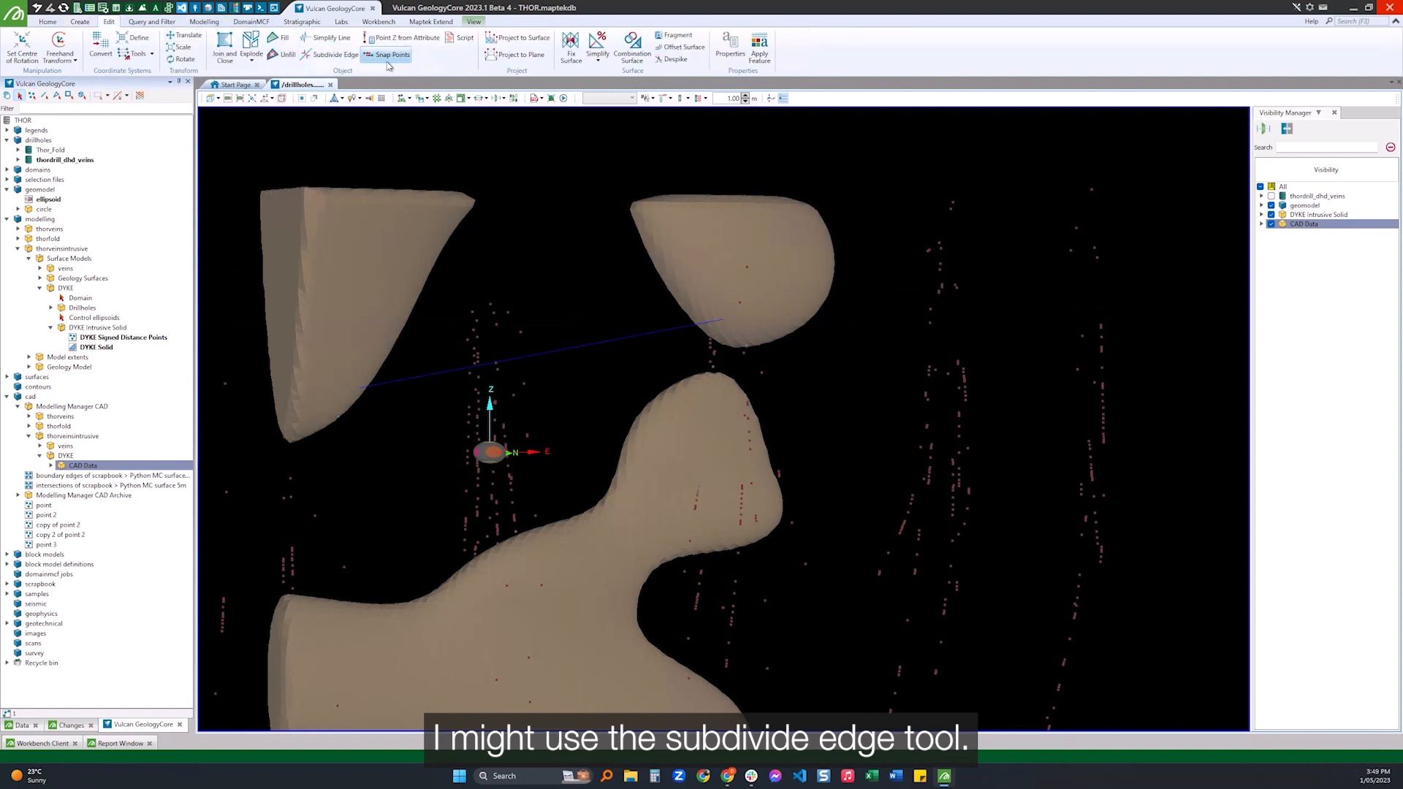
left_click(331, 54)
left_click_drag(726, 359, 756, 363)
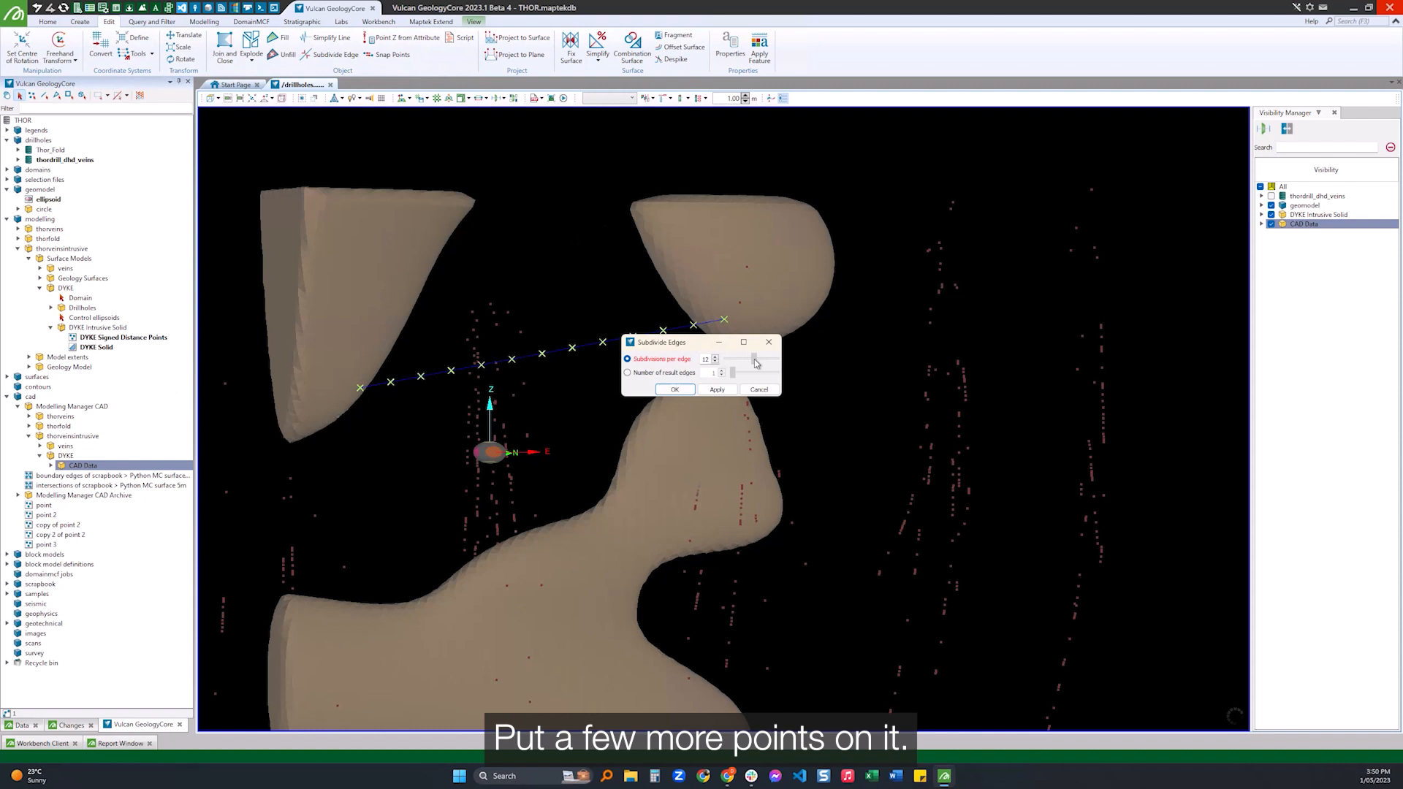
left_click(675, 389)
Step: Convert the subdivided bridging line to a ribbon
left_click(612, 366)
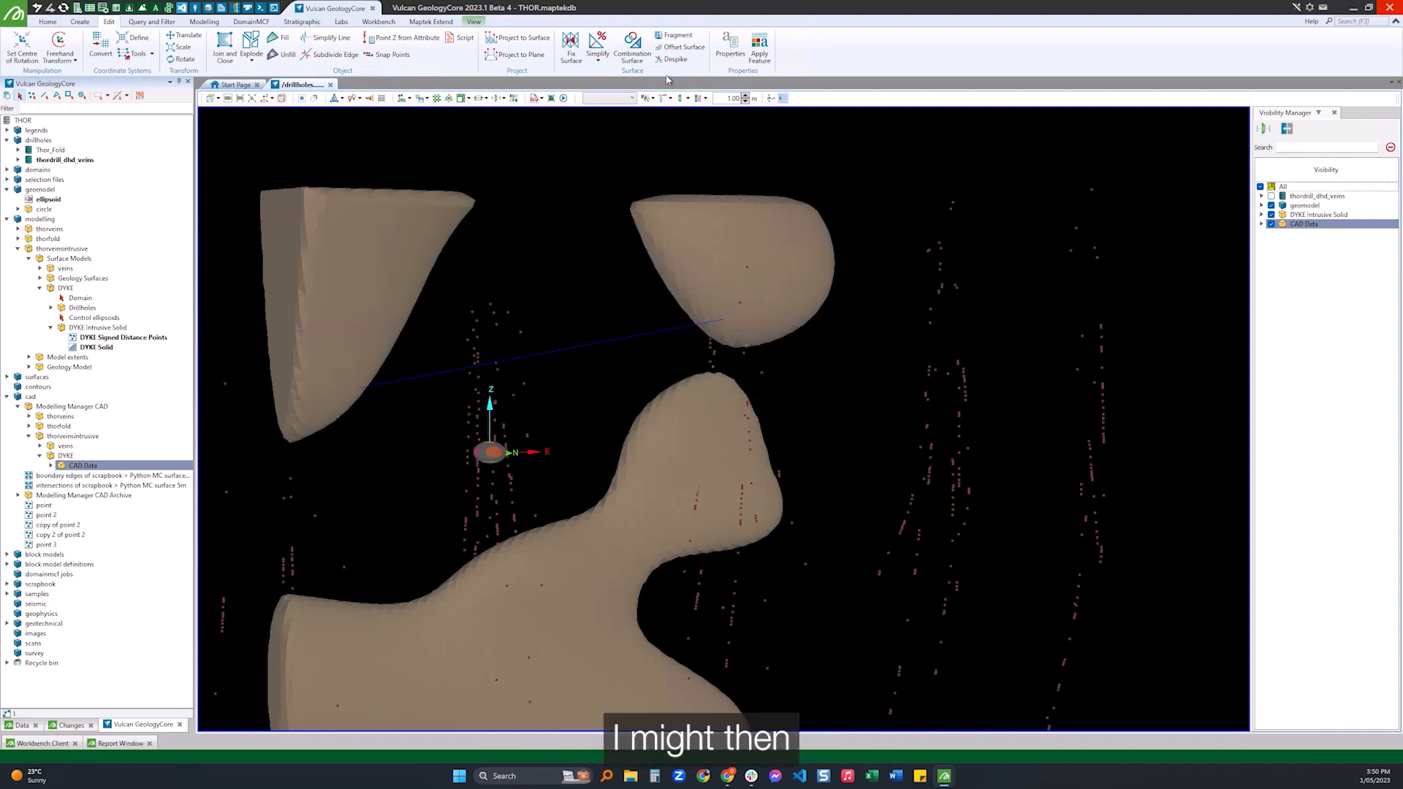
left_click(204, 22)
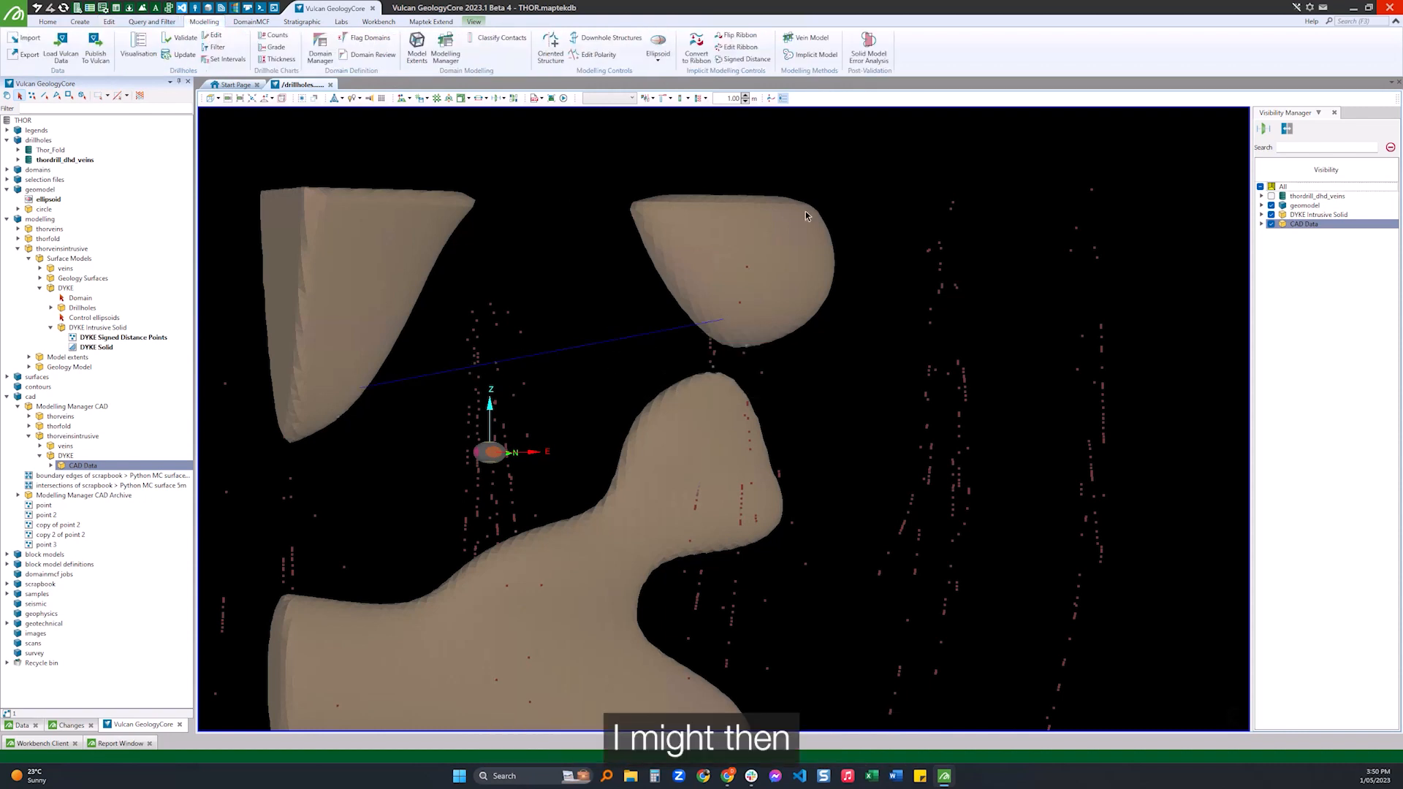
left_click(696, 48)
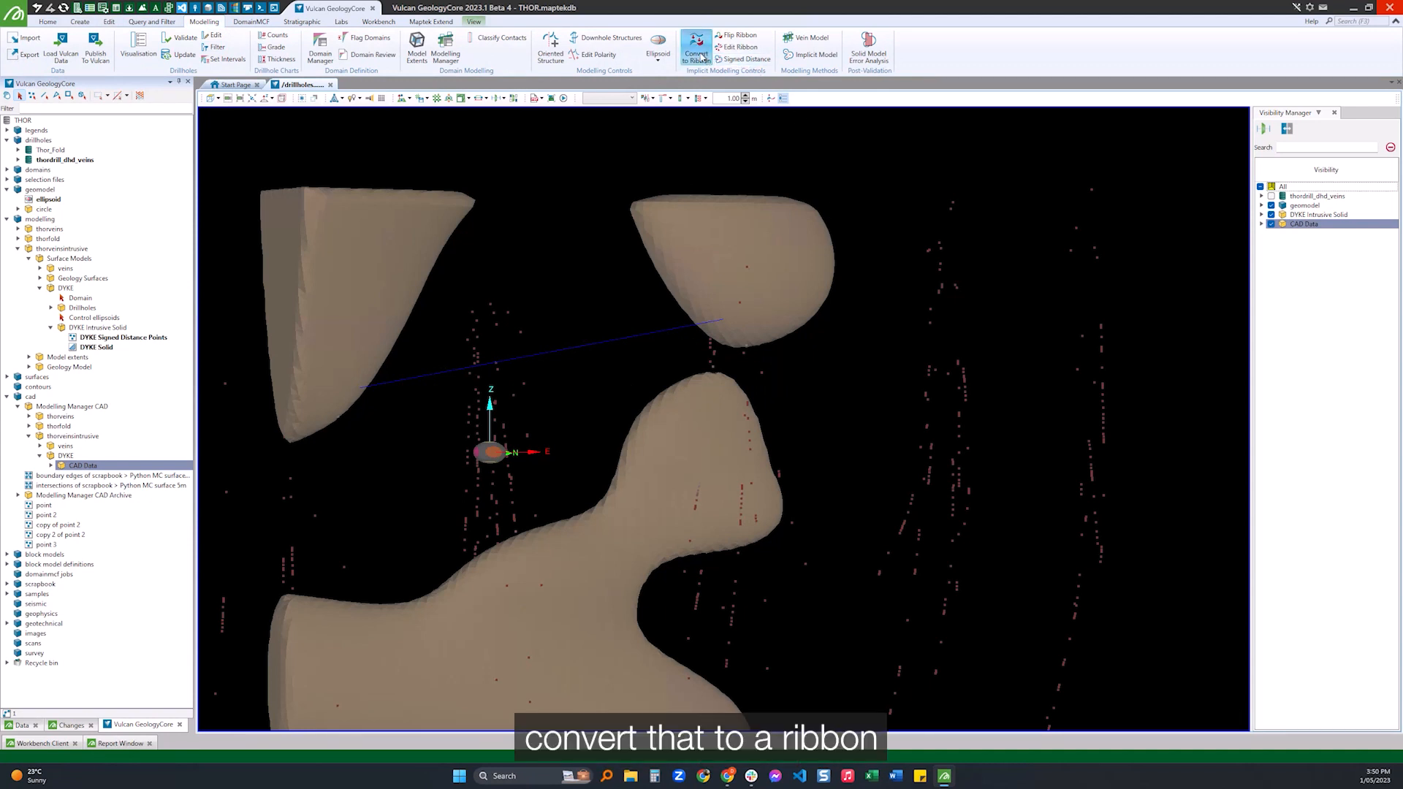
Step: Edit the ribbon and rotate it about its long axis until its flat face stands roughly upright between the two upper lobes
scroll(398, 378, "up", 5)
right_click_drag(425, 423, 549, 419)
left_click_drag(541, 424, 578, 413)
double_click(716, 323)
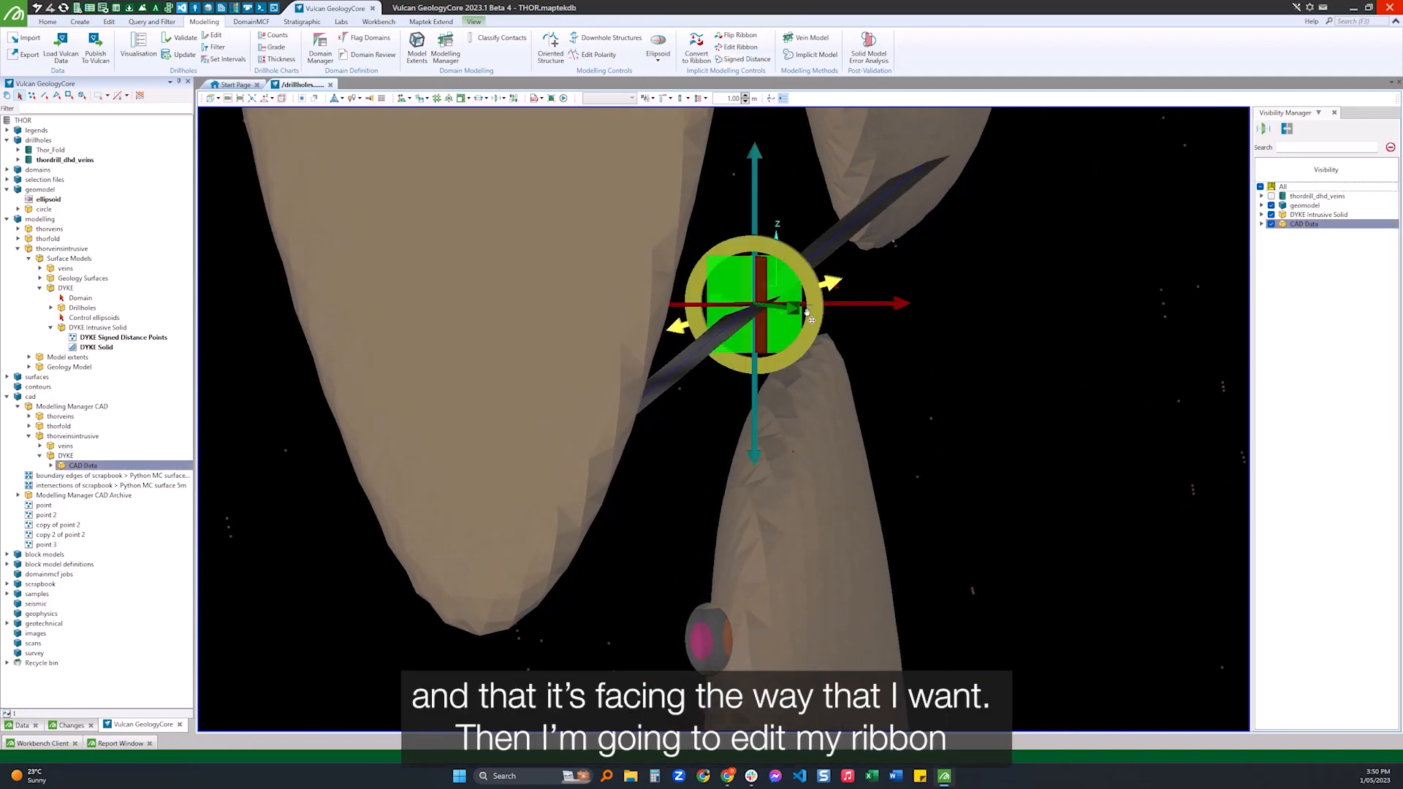
middle_click_drag(757, 353, 768, 295)
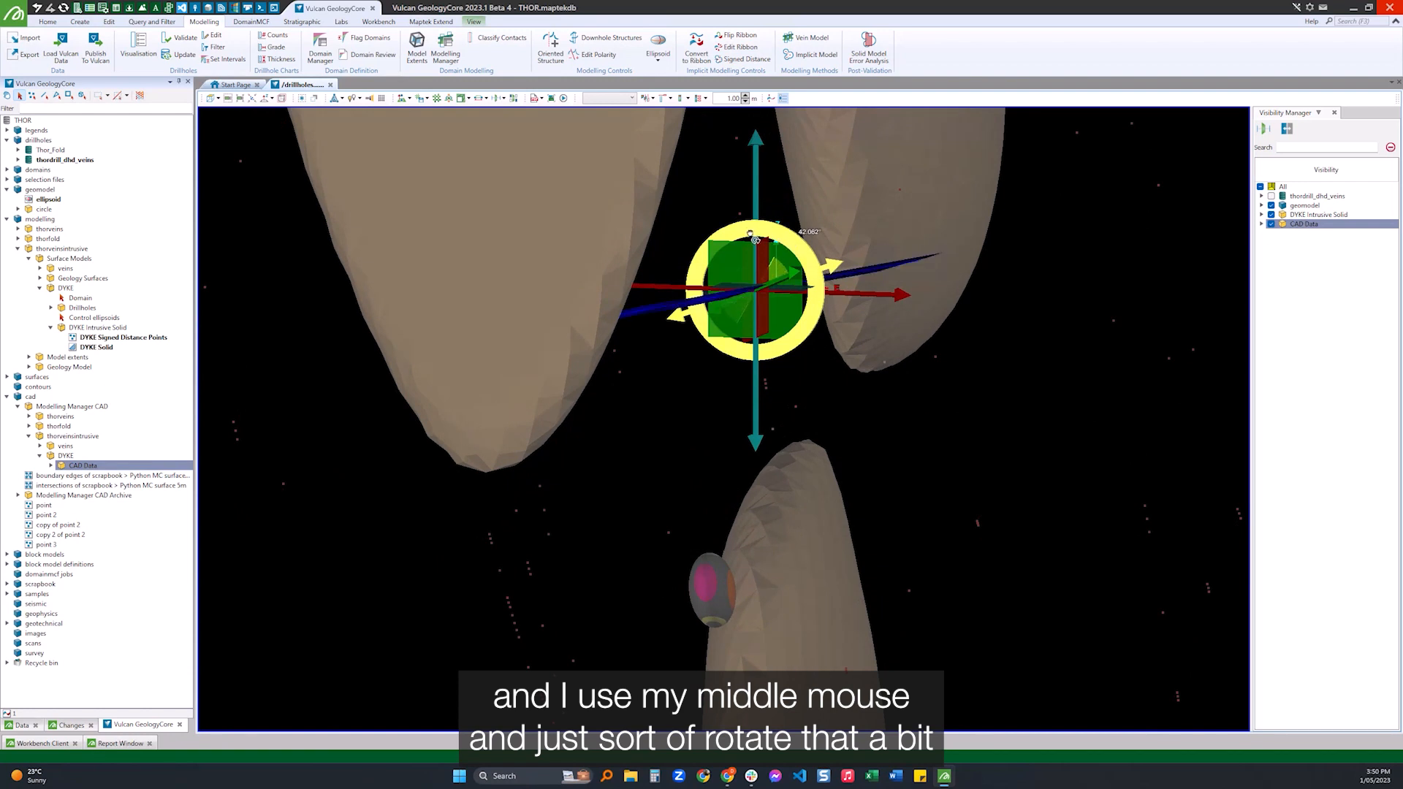
left_click_drag(738, 236, 725, 238)
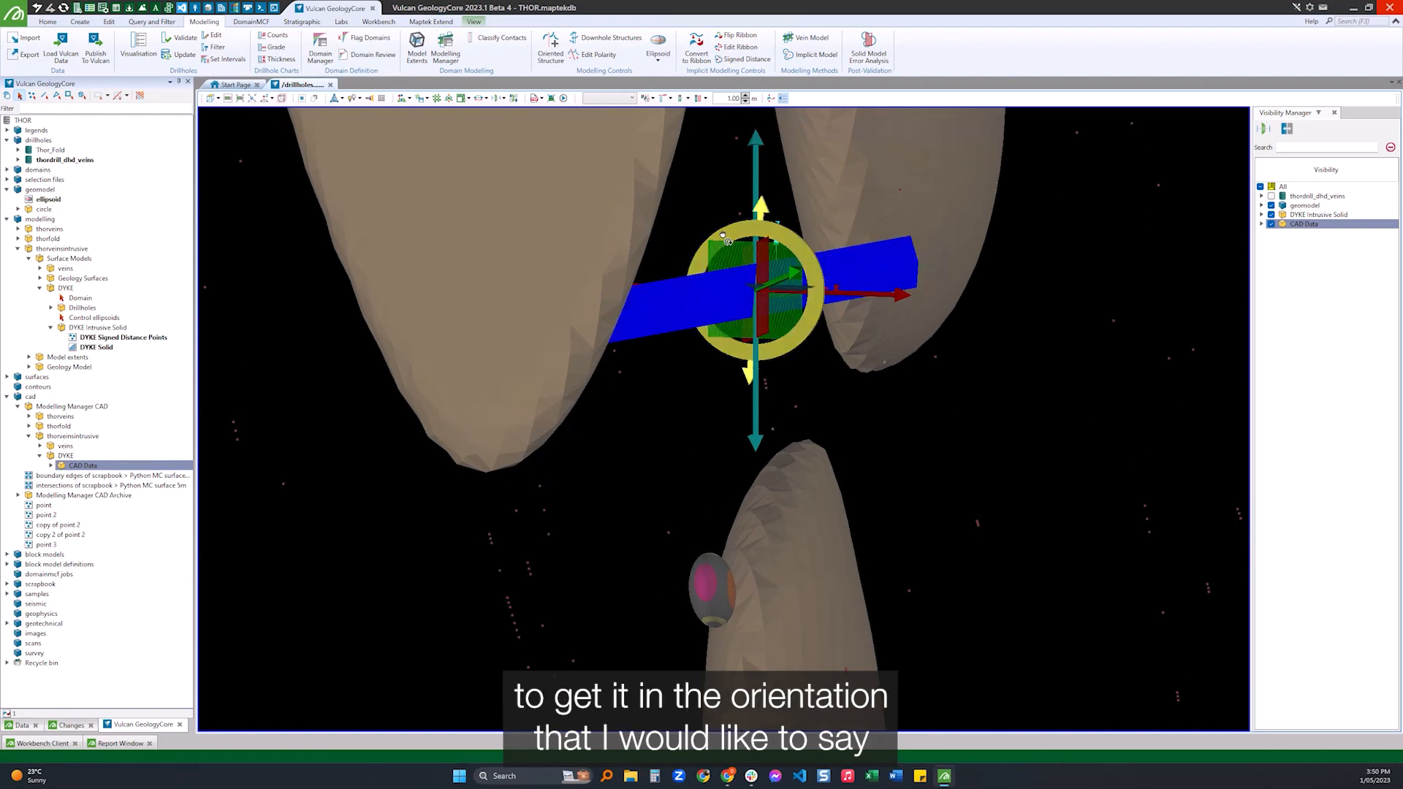
middle_click_drag(691, 323, 723, 322)
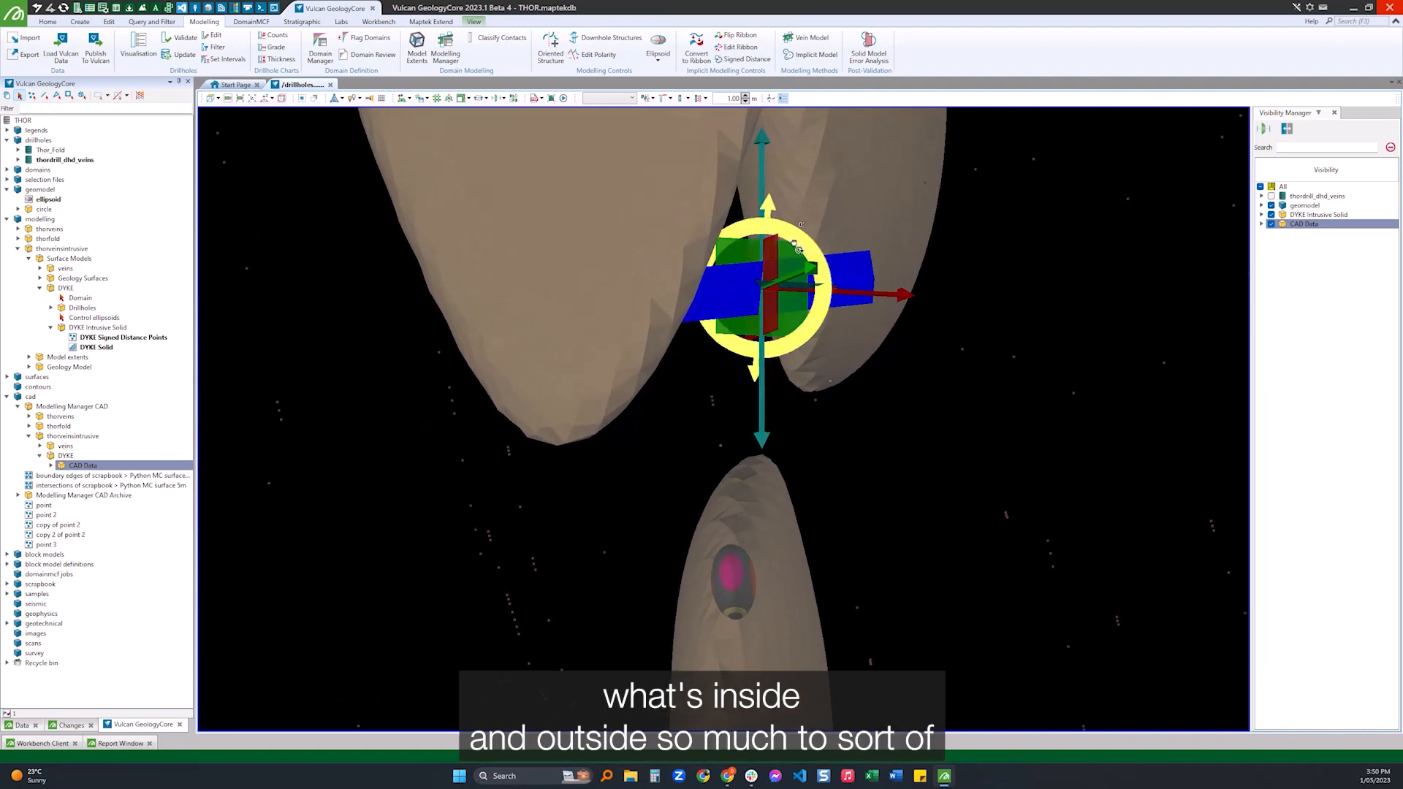
left_click_drag(801, 260, 780, 249)
middle_click_drag(780, 248, 678, 370)
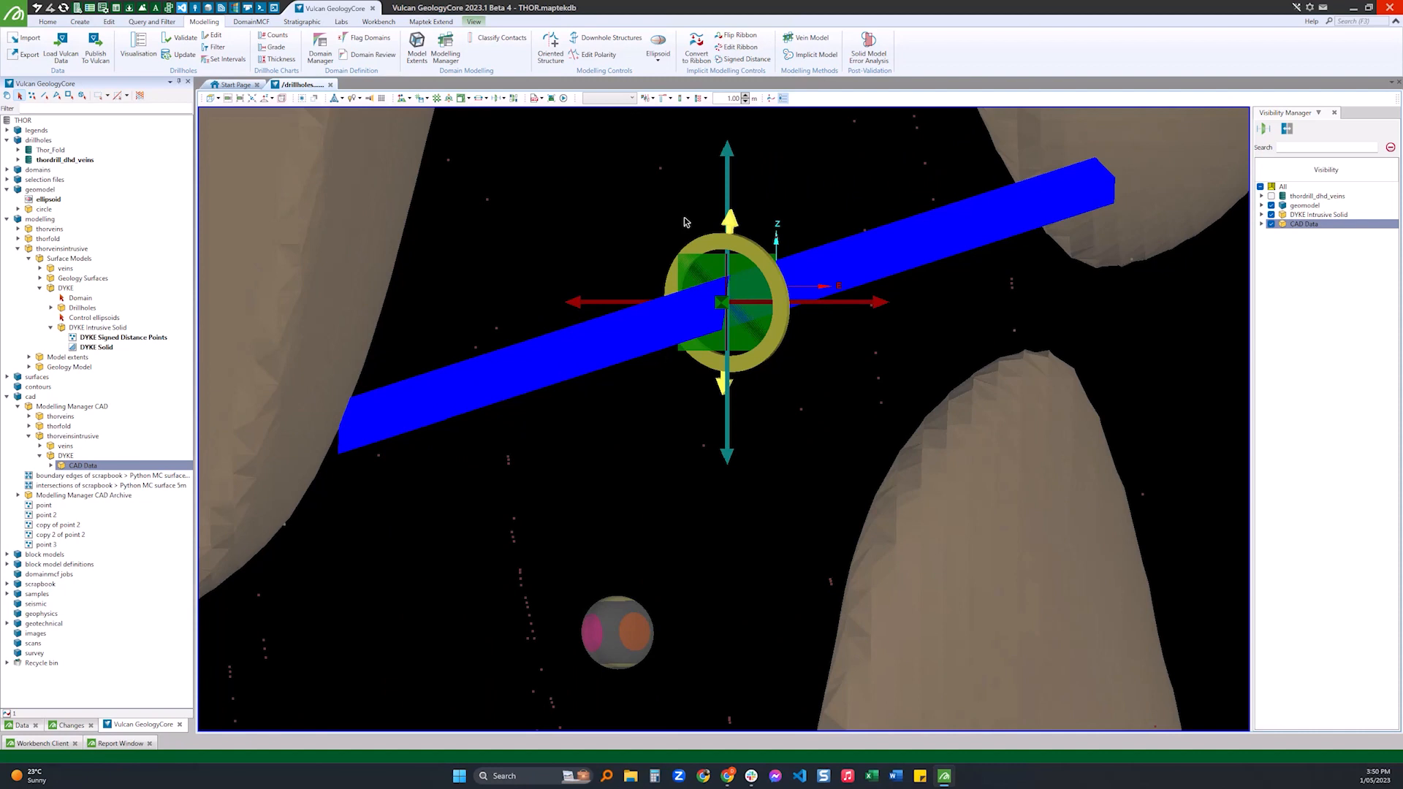
key("Escape")
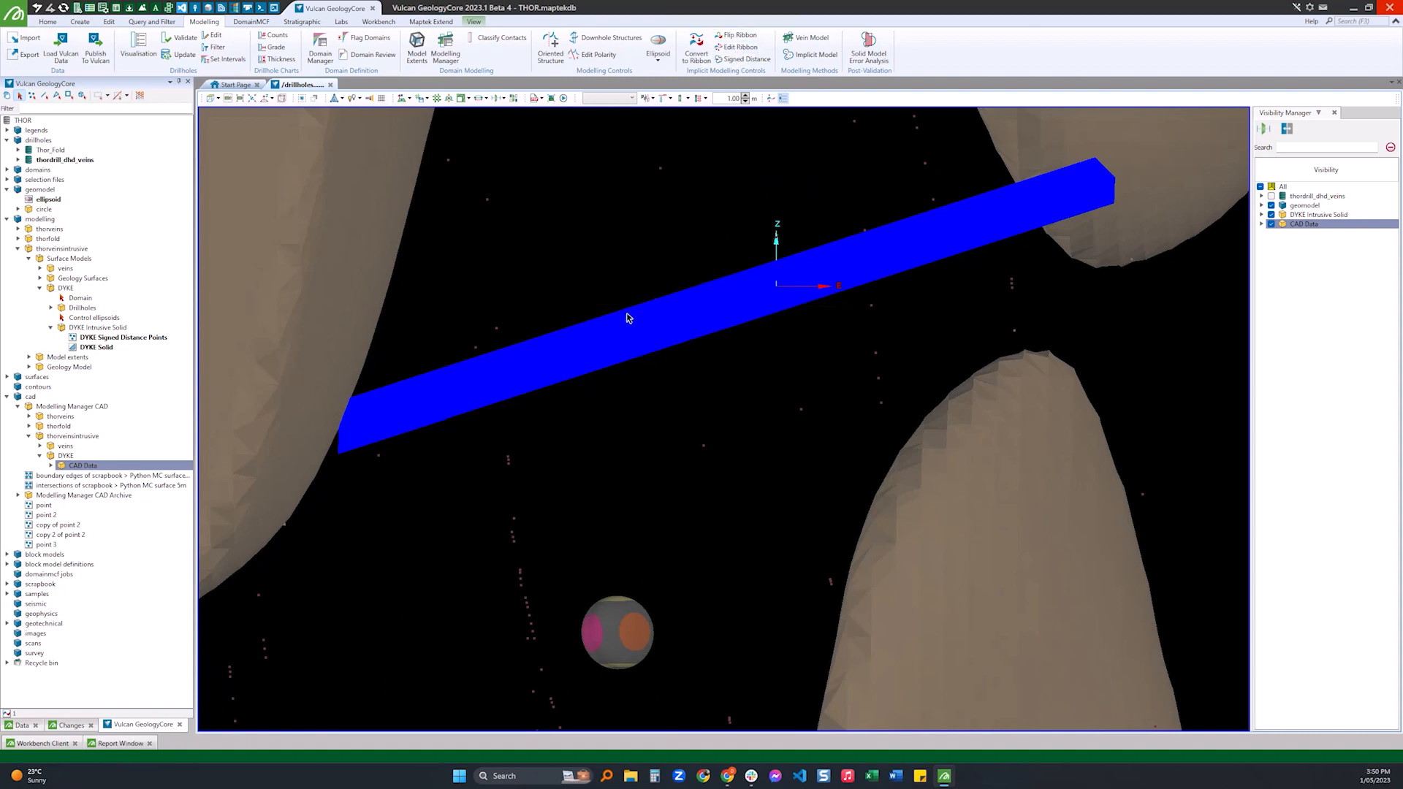
Step: Rerun the DYKE intrusive surface model of the thorveinsintrusive group with the ribbon included and inspect the rebuilt solid from several angles
scroll(630, 316, "down", 5)
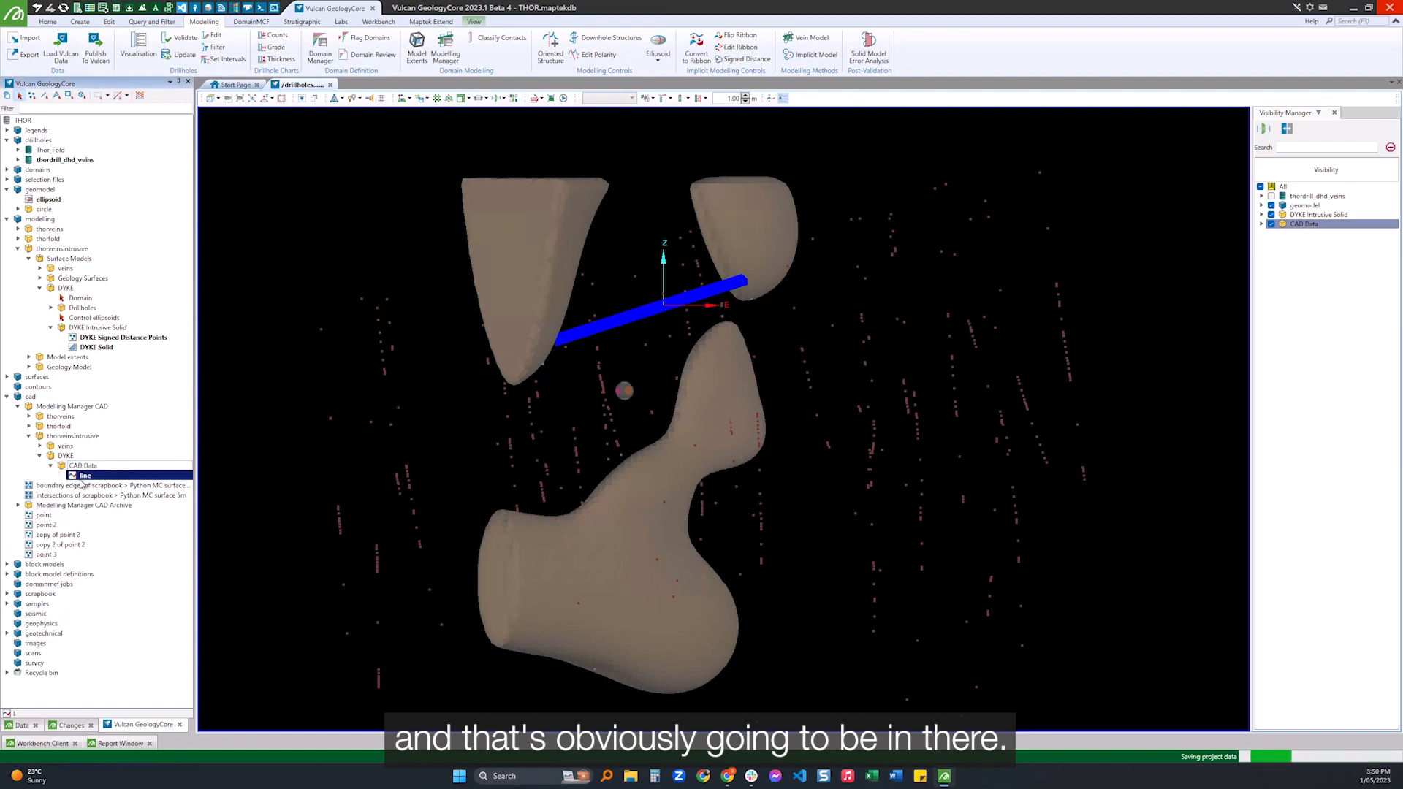
left_click(445, 46)
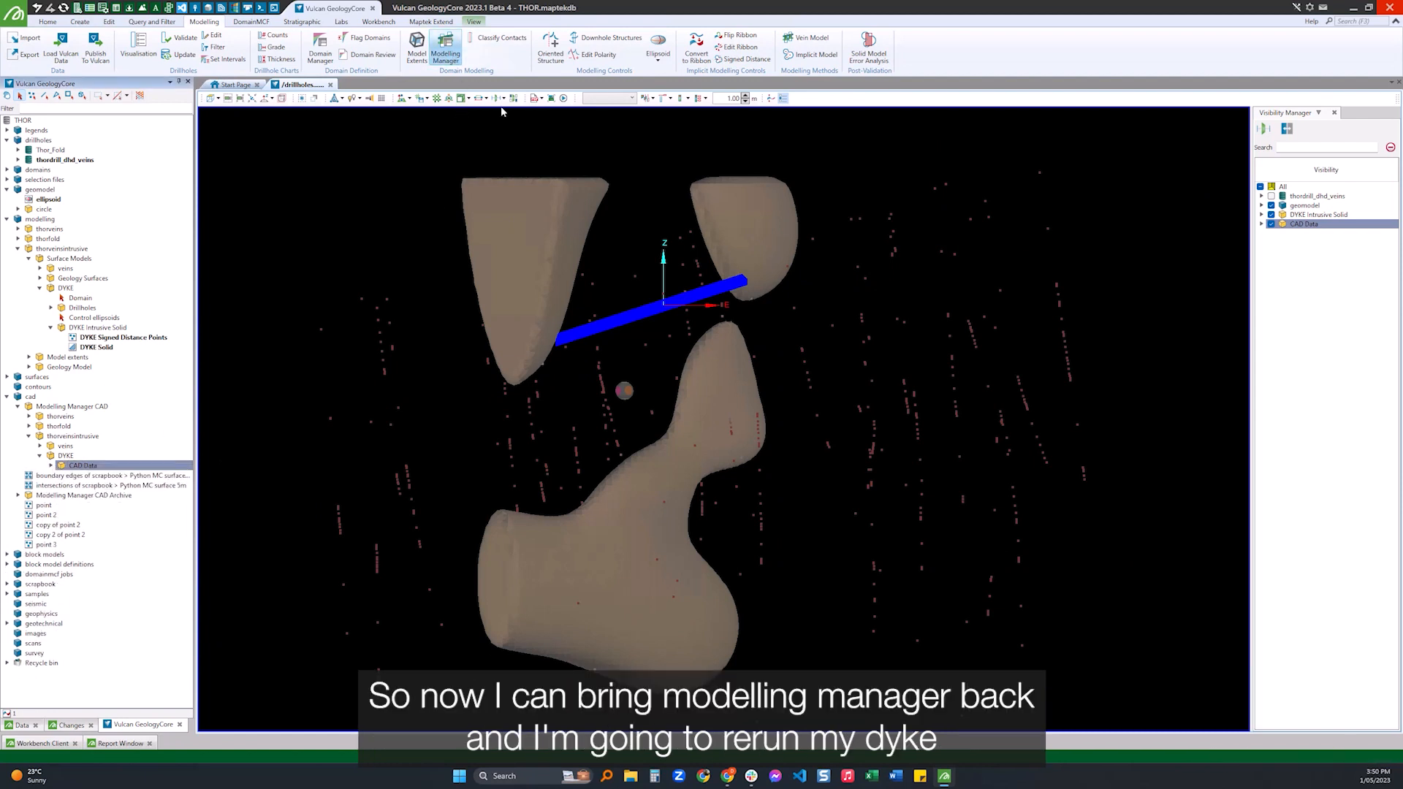
left_click_drag(1044, 626, 901, 312)
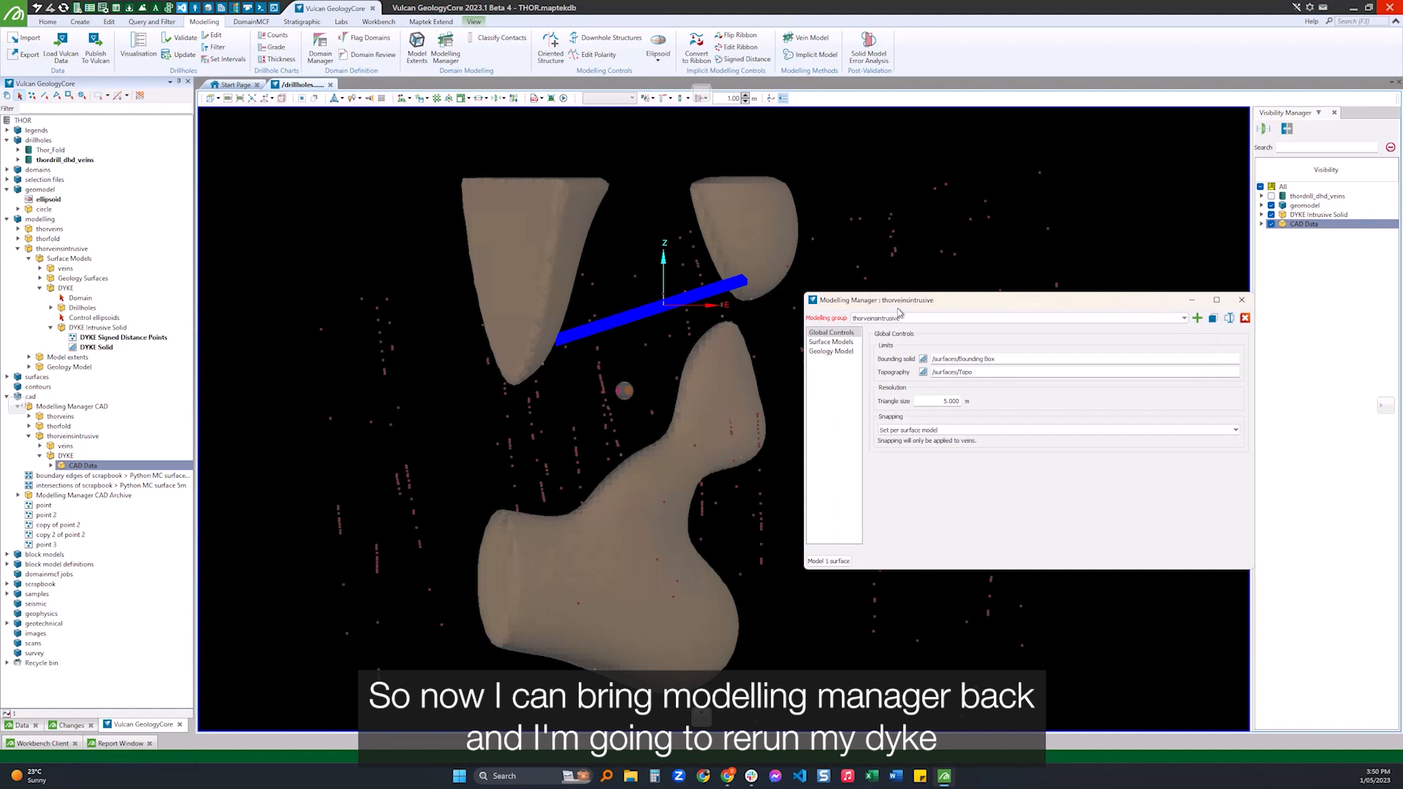
left_click(831, 341)
left_click(829, 561)
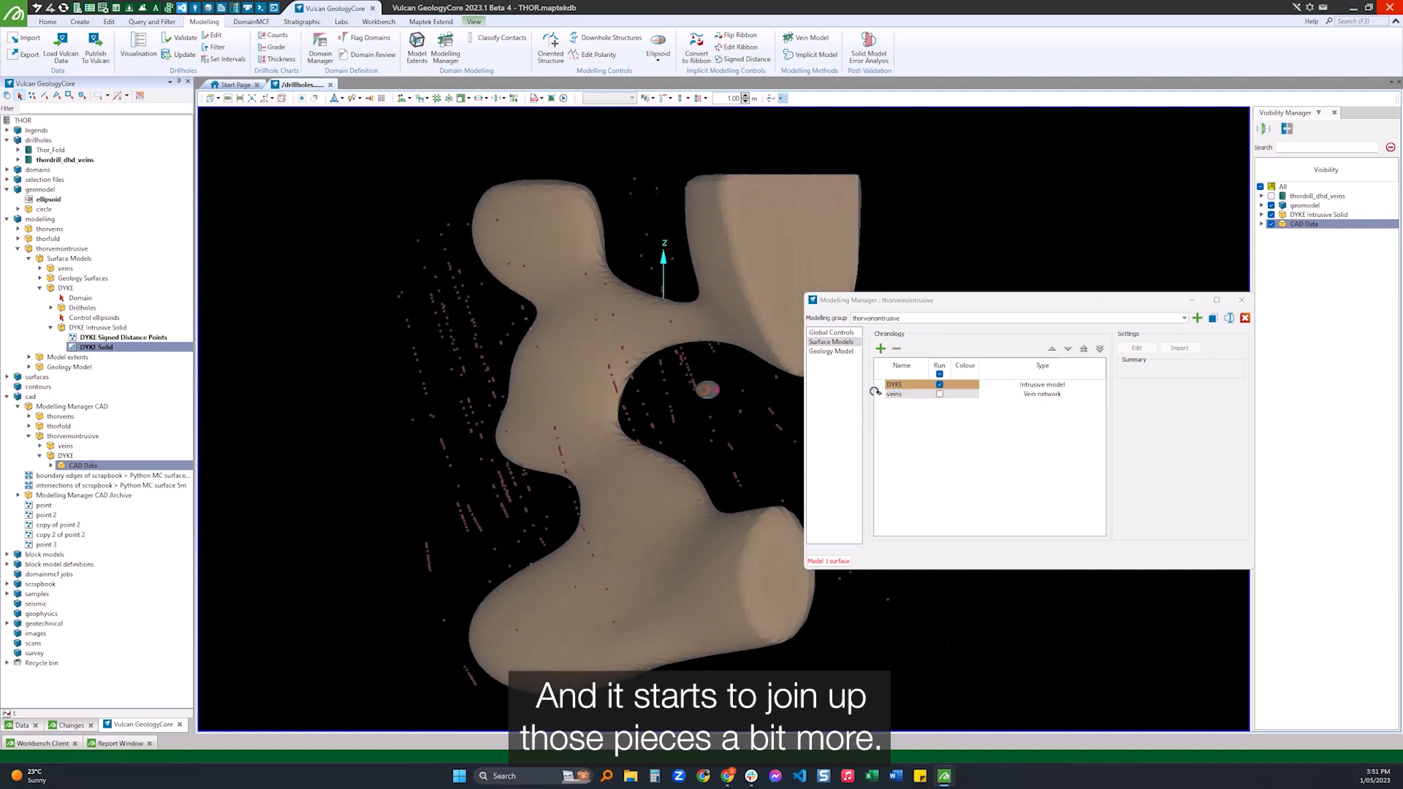
left_click_drag(592, 409, 565, 412)
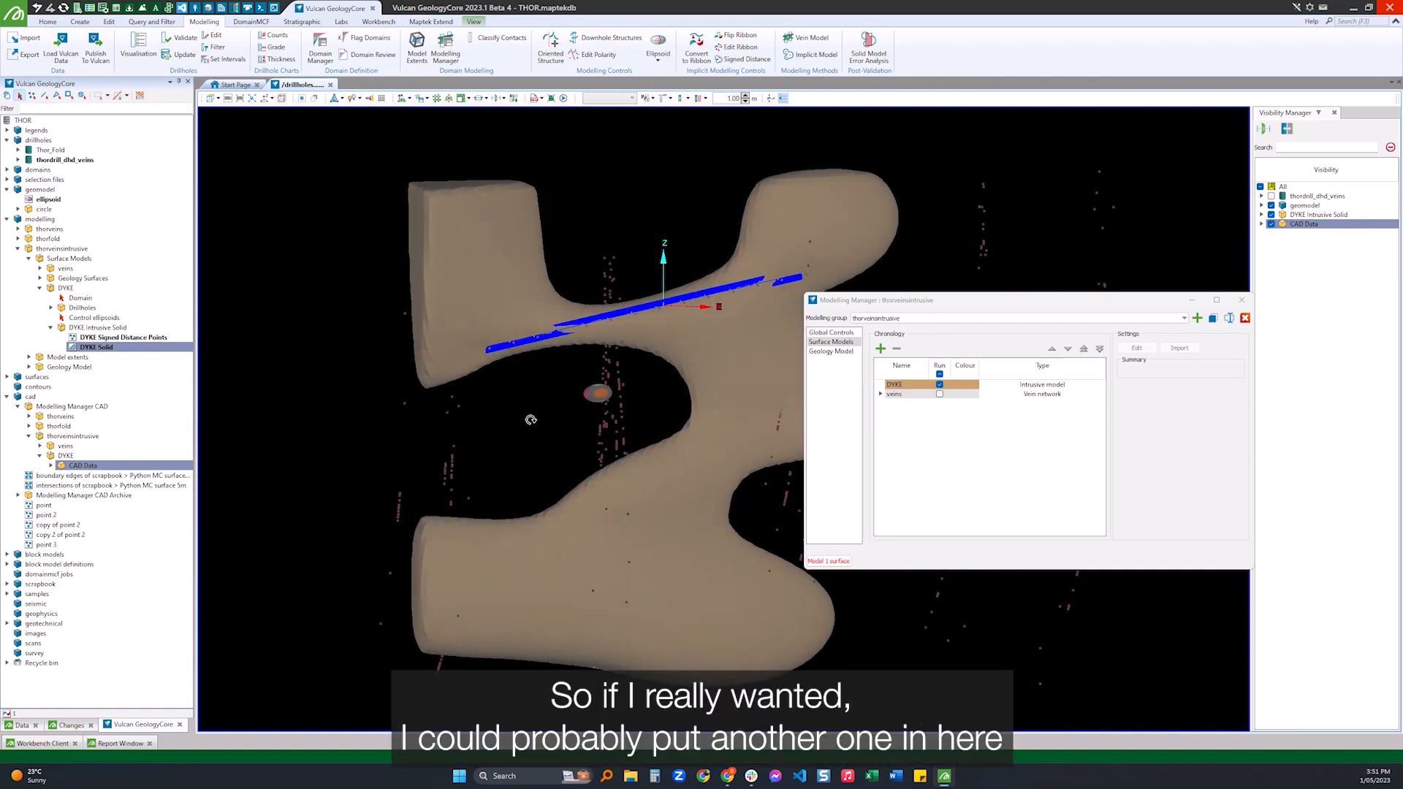
left_click_drag(515, 367, 605, 368)
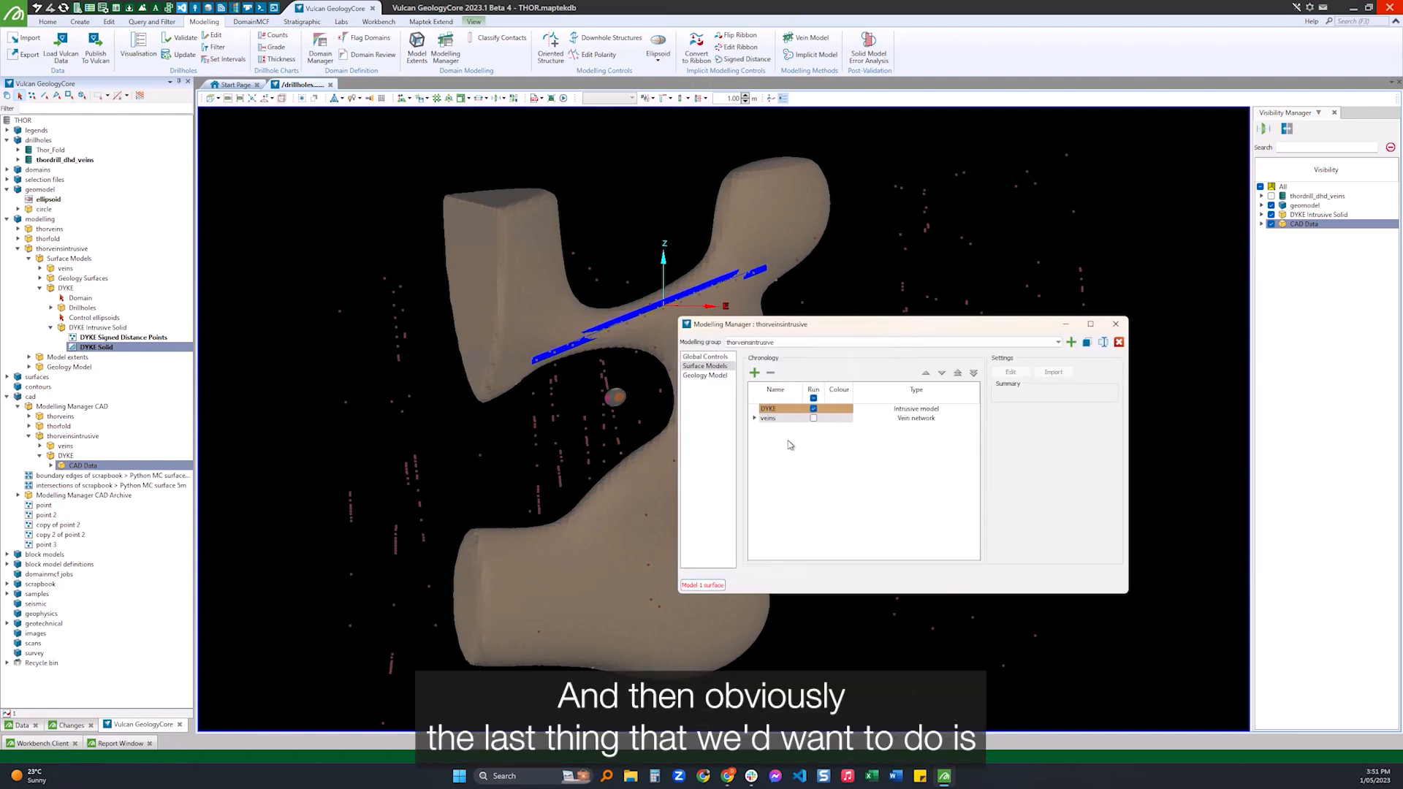
Step: Enable the veins surface model as well, include DYKE and veins in the geology model, and run the modelling
left_click(813, 417)
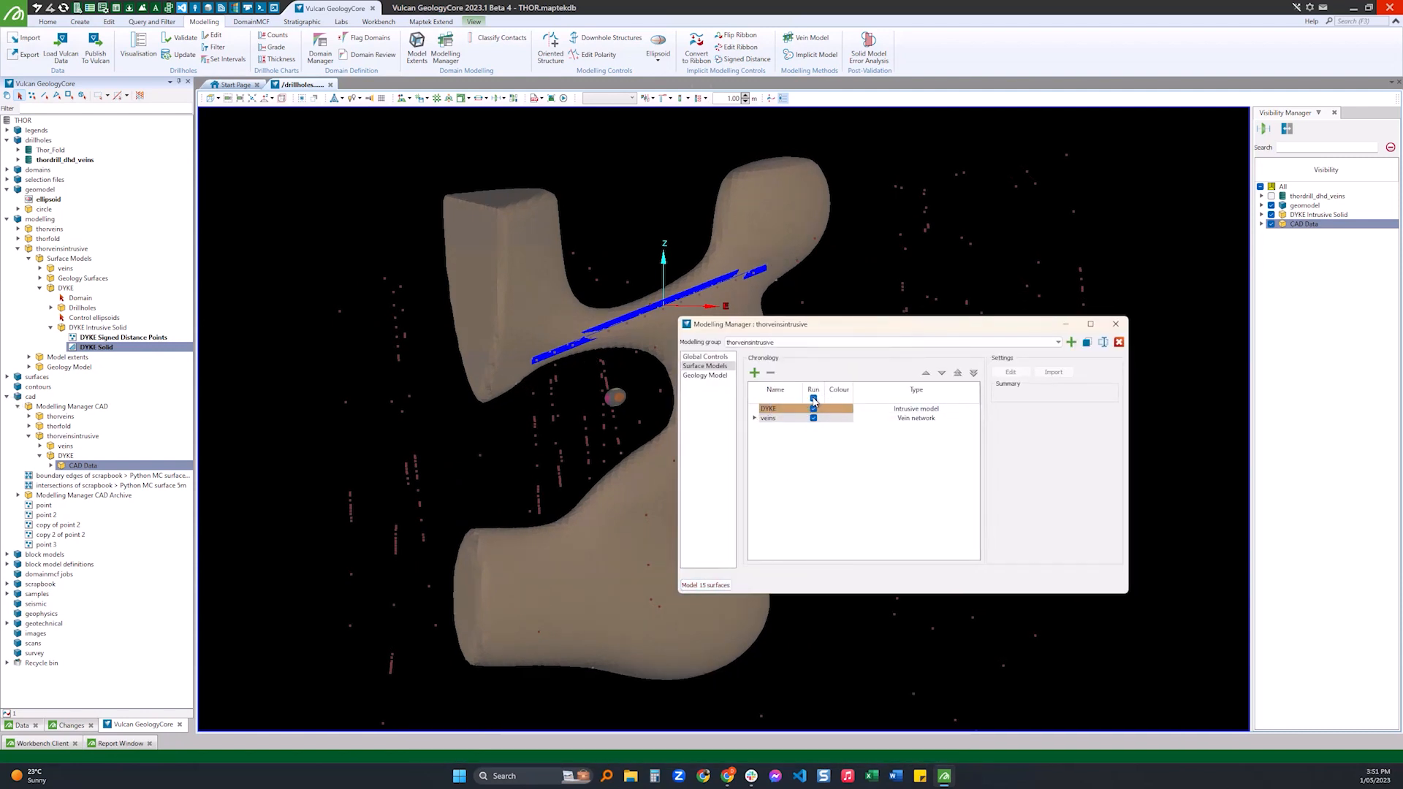
left_click(706, 374)
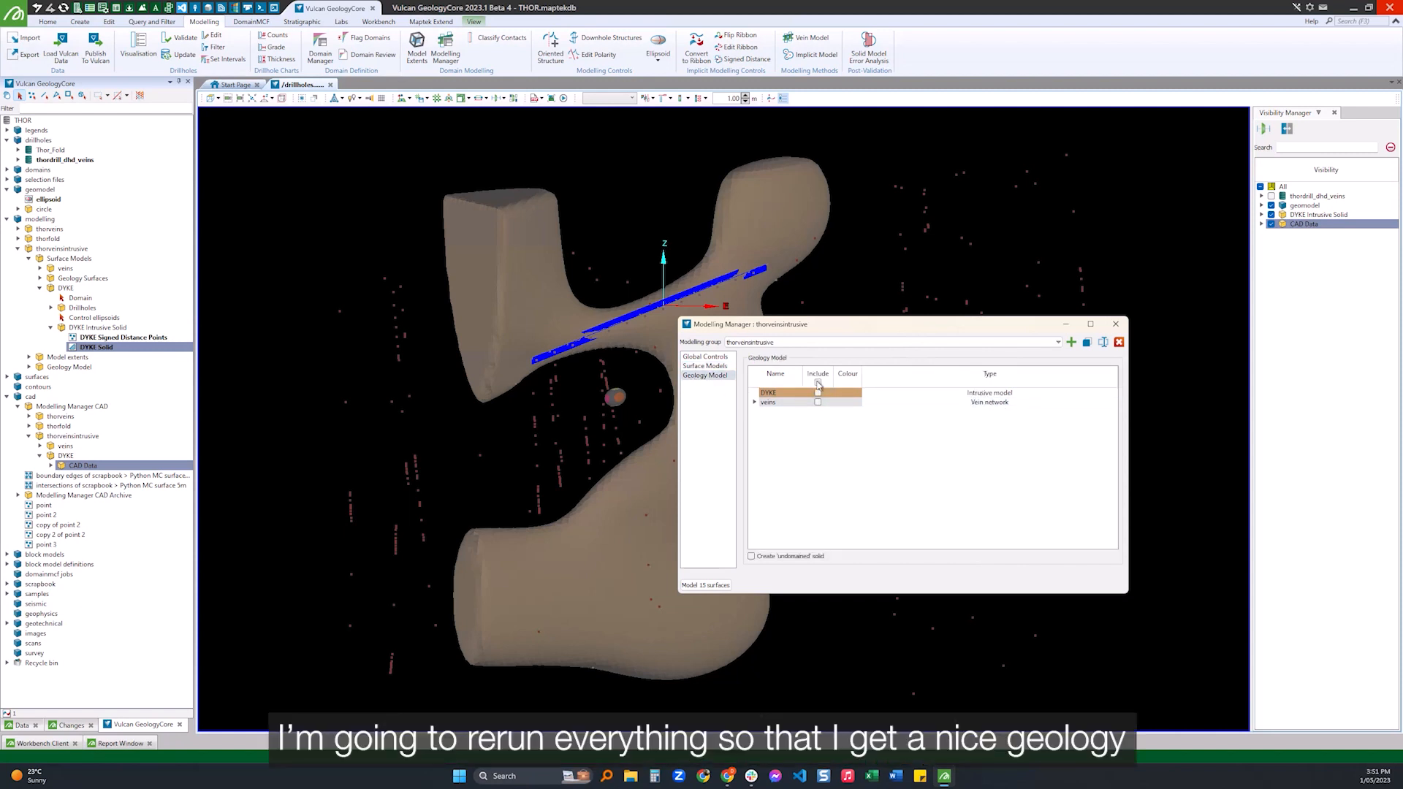
left_click(721, 586)
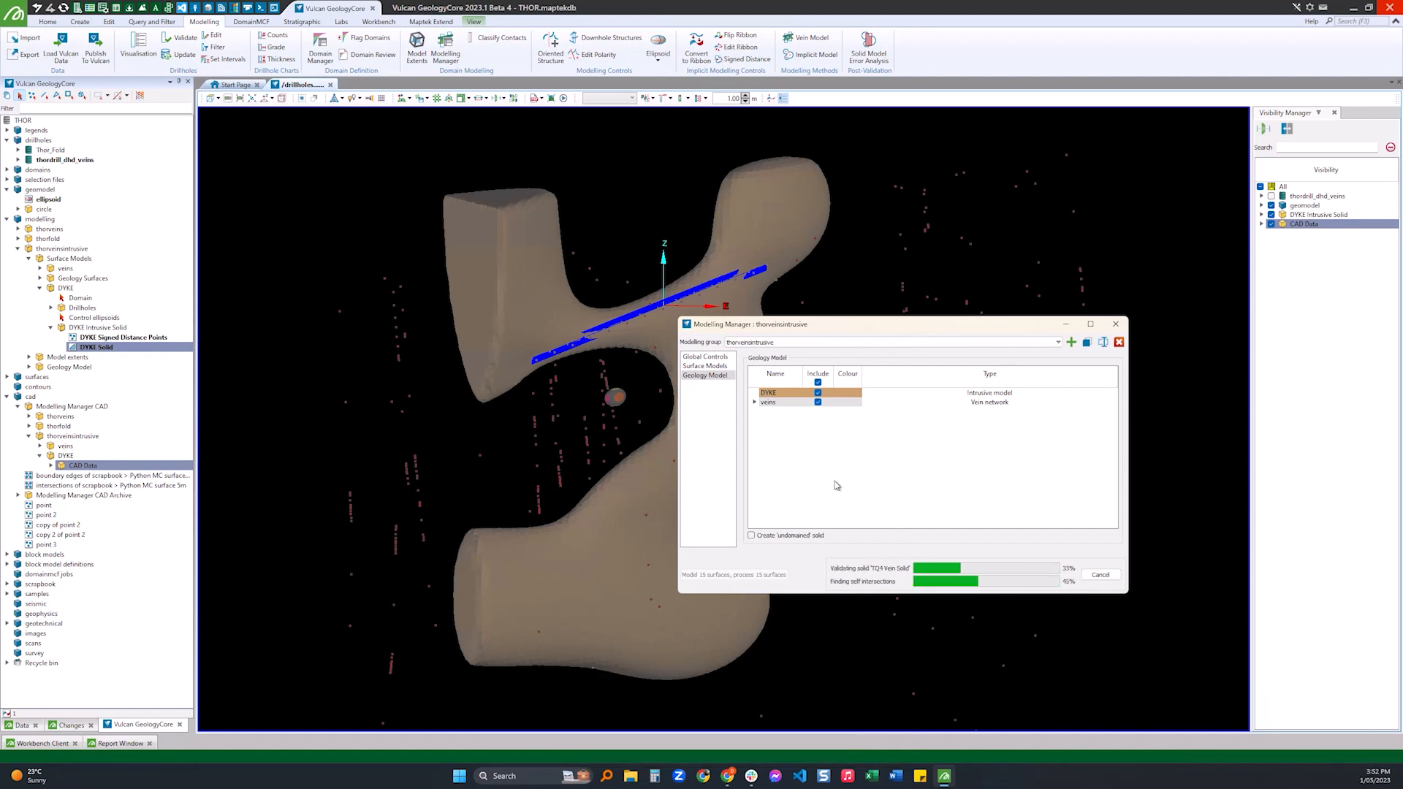
Step: Collapse the DYKE surface model container and display all solids of the thorveinsintrusive Geology Model in the current view
left_click(107, 339)
right_click(65, 290)
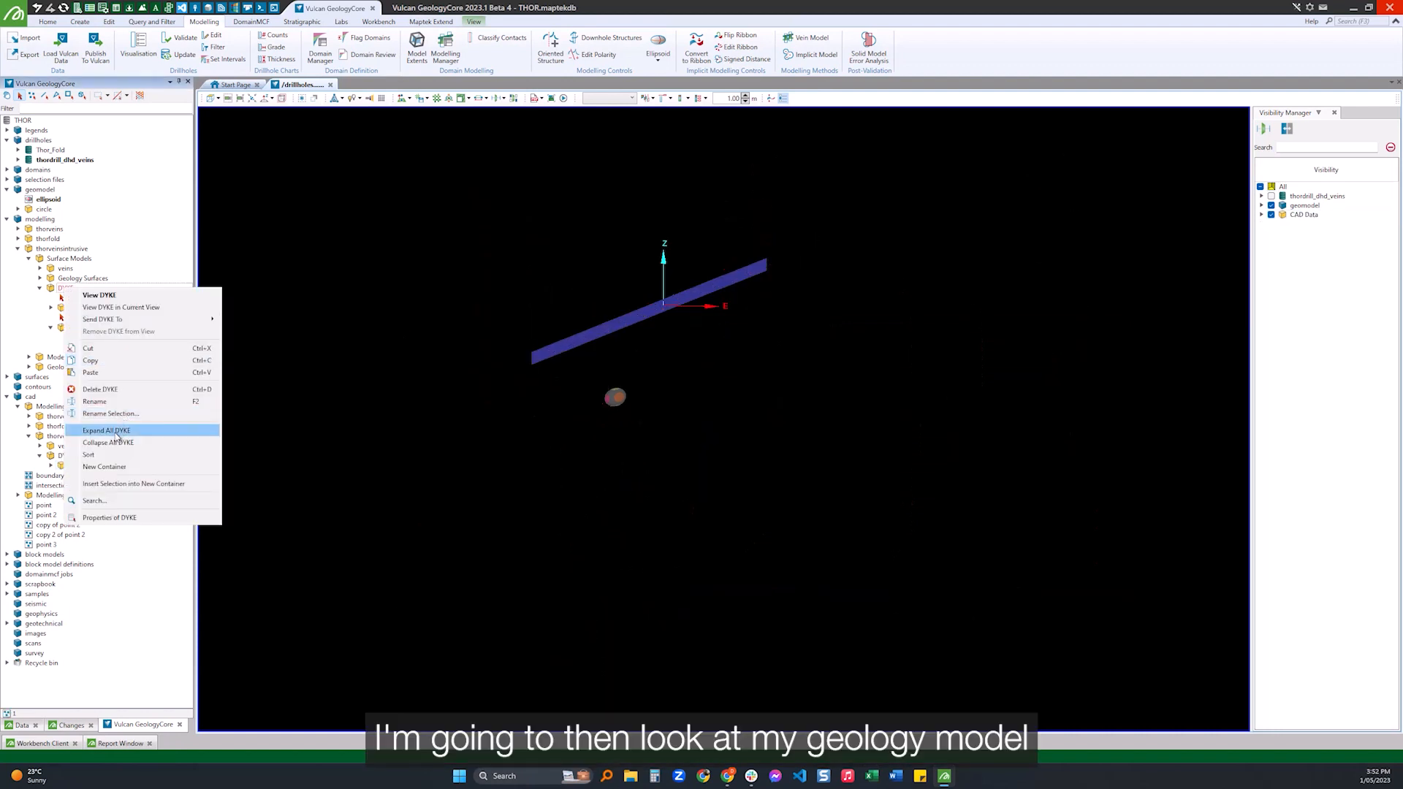
left_click(119, 432)
left_click(29, 308)
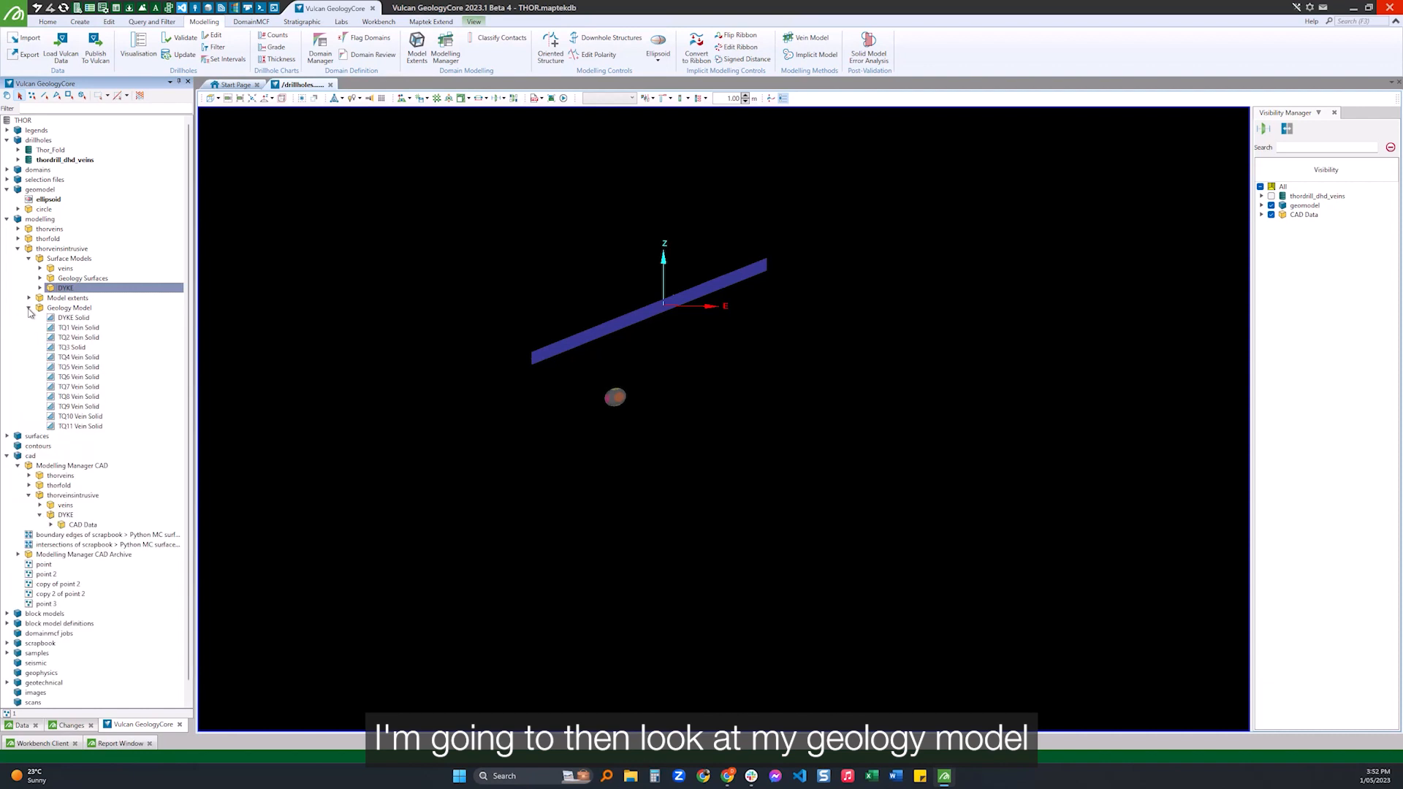
left_click_drag(62, 308, 168, 429)
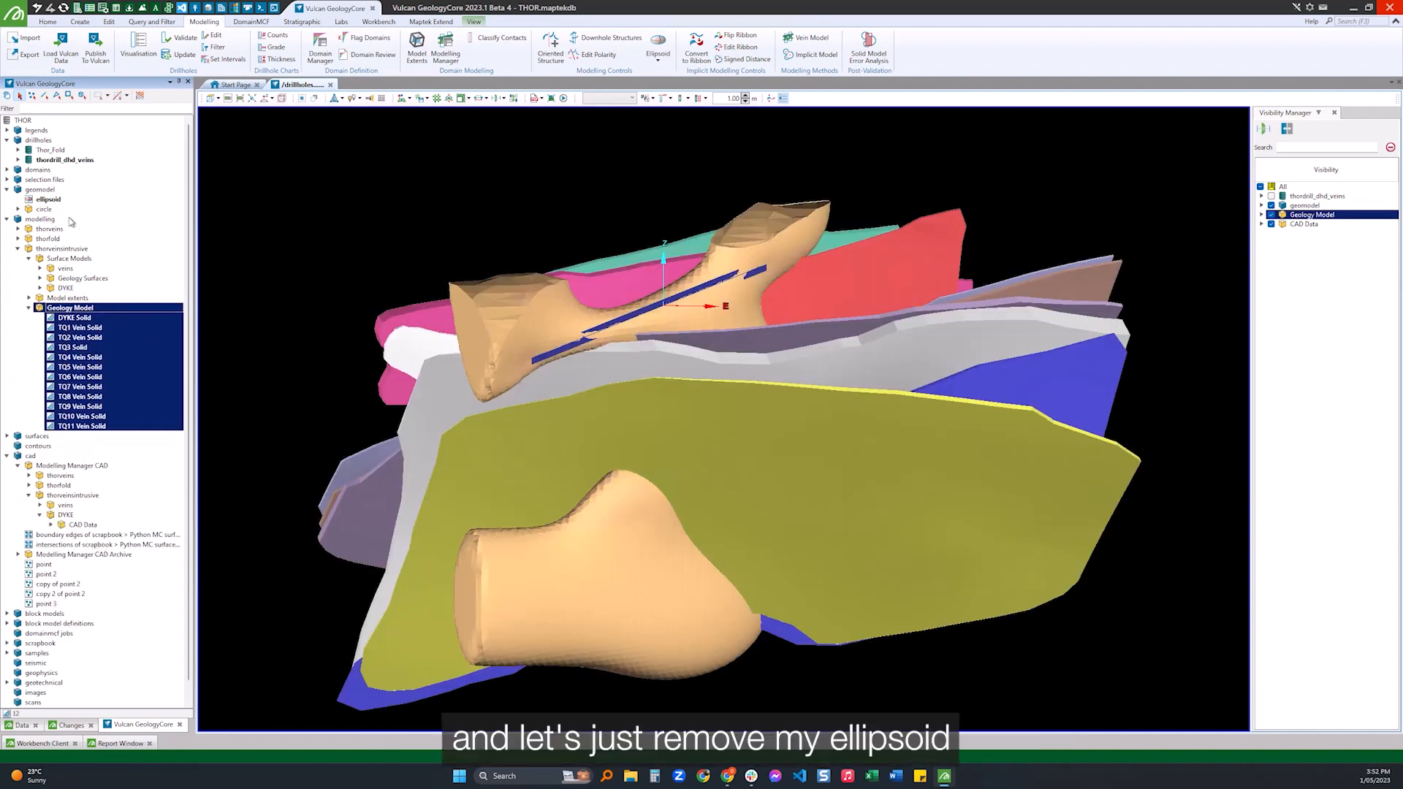
Step: Remove the ellipsoid and the DYKE ribbon line from the view
left_click(52, 200)
key("Delete")
left_click(50, 524)
left_click(376, 241)
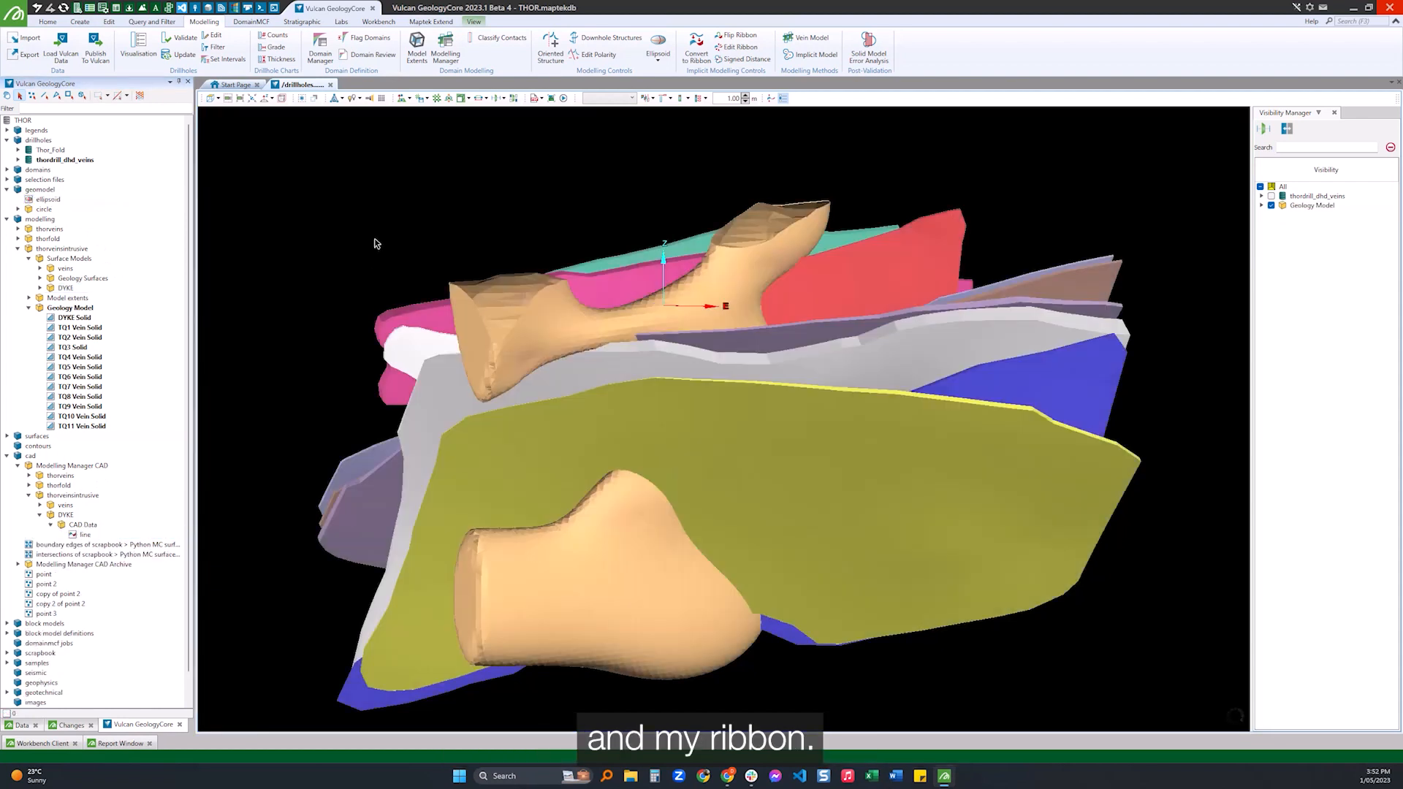
Step: Hide the DYKE Solid of the geology model and examine where it cuts through the vein solids
left_click_drag(549, 404, 661, 363)
left_click(699, 263)
key("h")
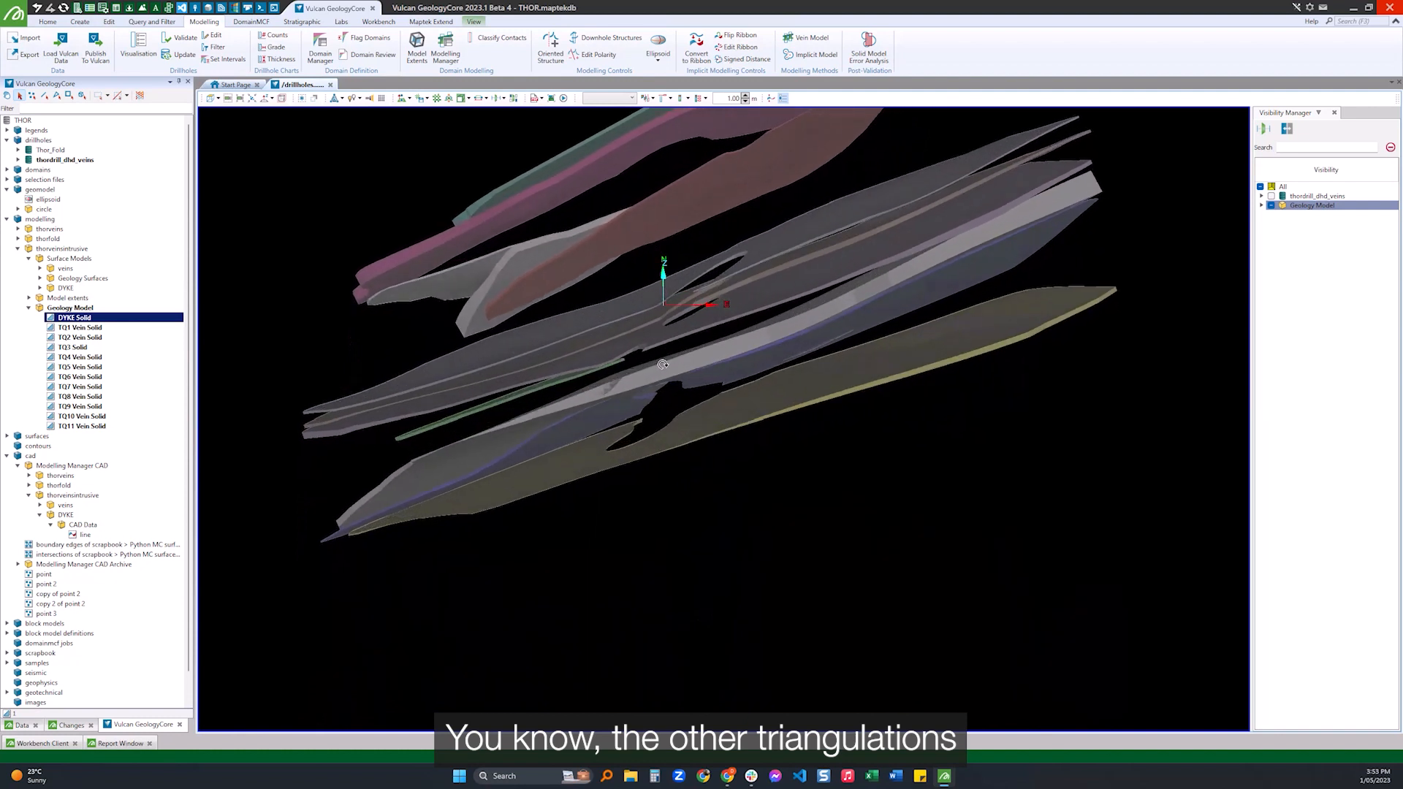